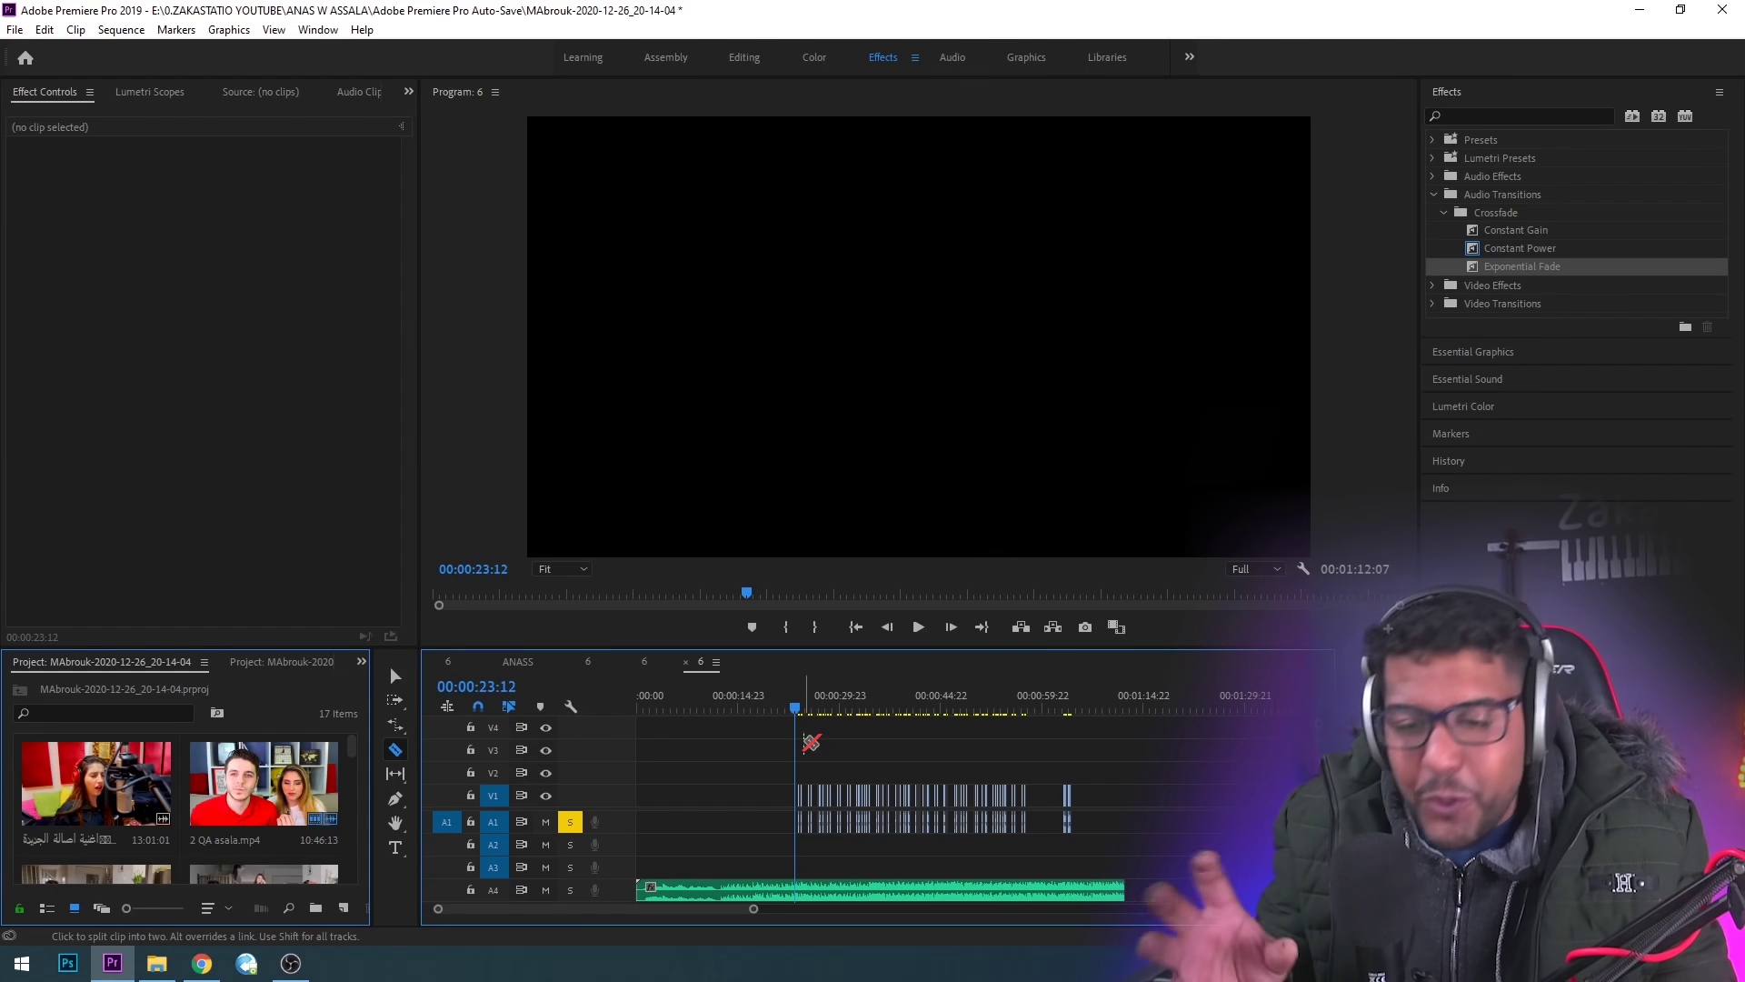
# - Play back the first short clips of the sequence, starting just before 24 seconds
pyautogui.scroll(5, 812, 739)
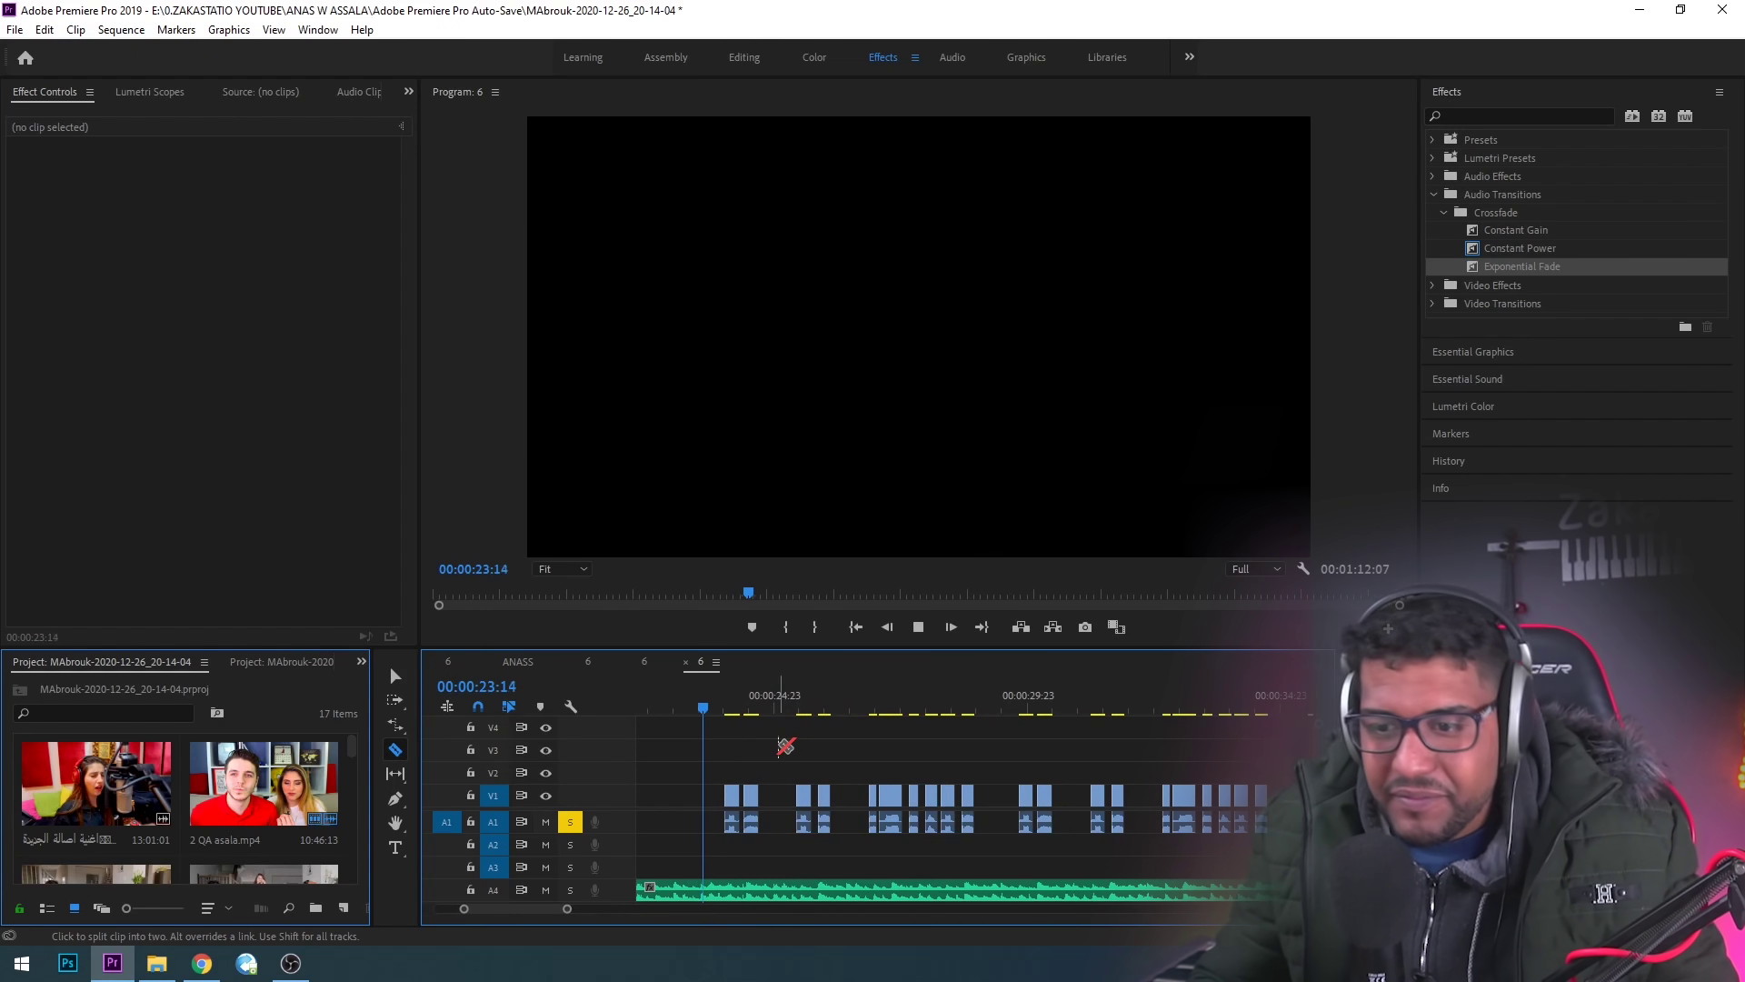
pyautogui.press('space')
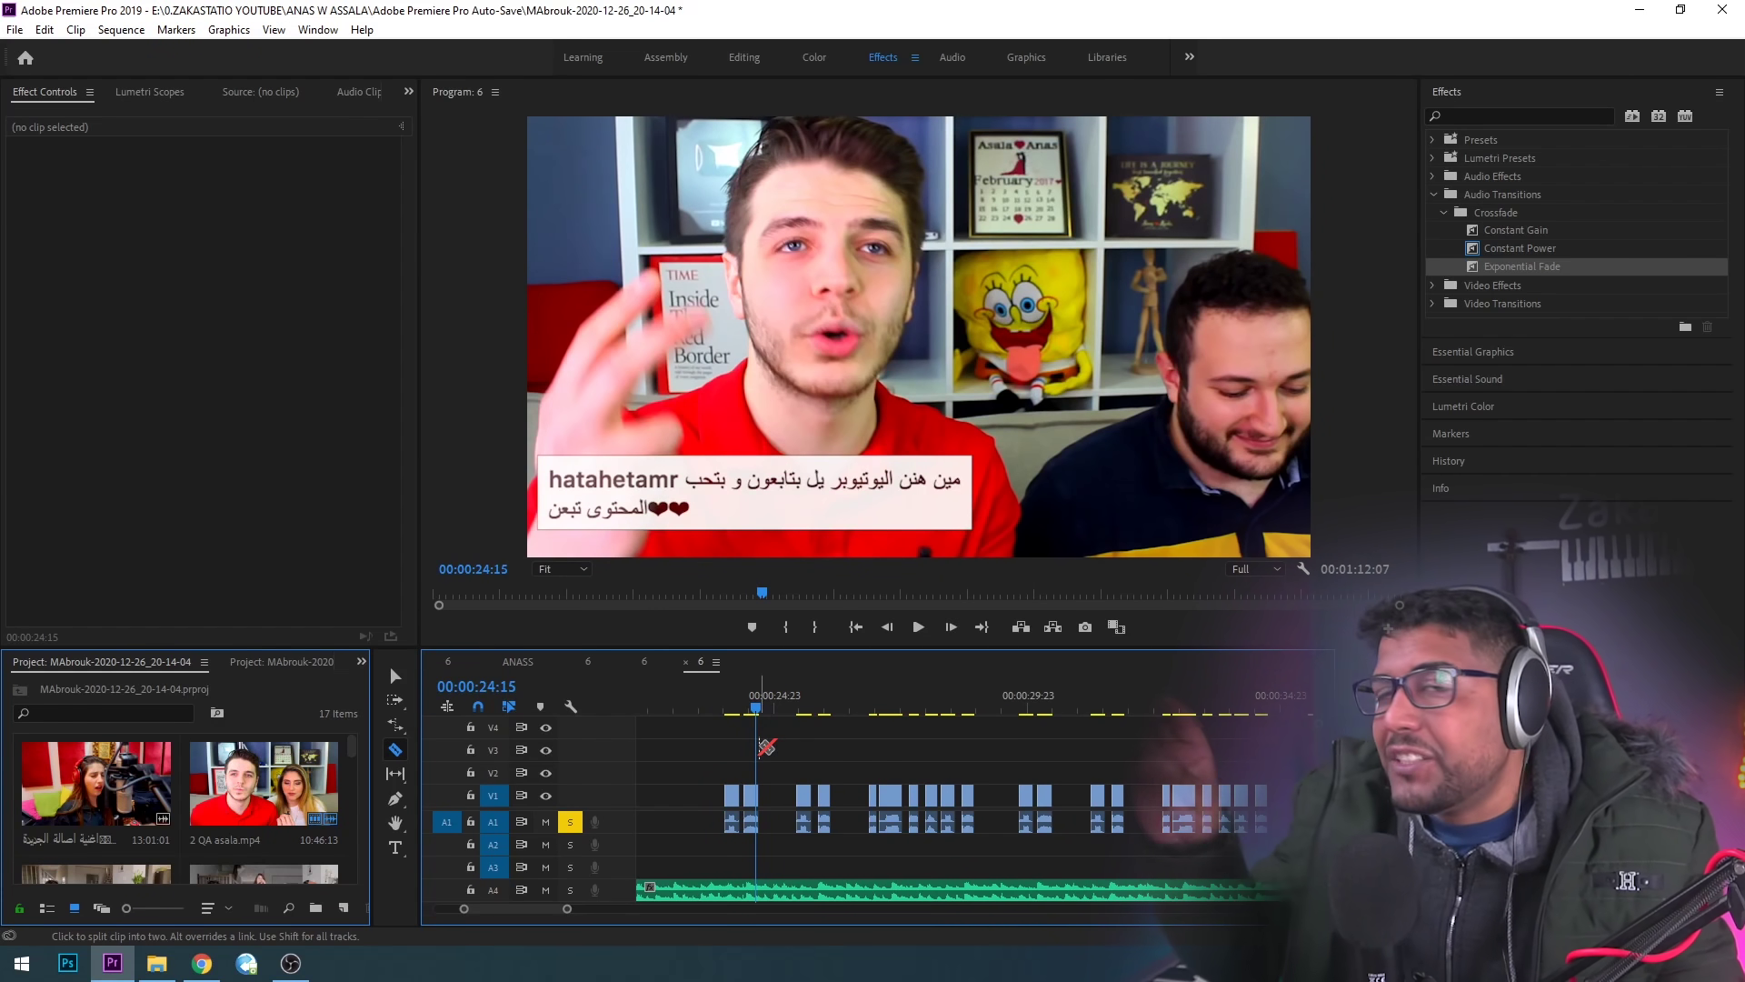
pyautogui.moveTo(755, 706); pyautogui.dragTo(732, 706)
pyautogui.press('space')
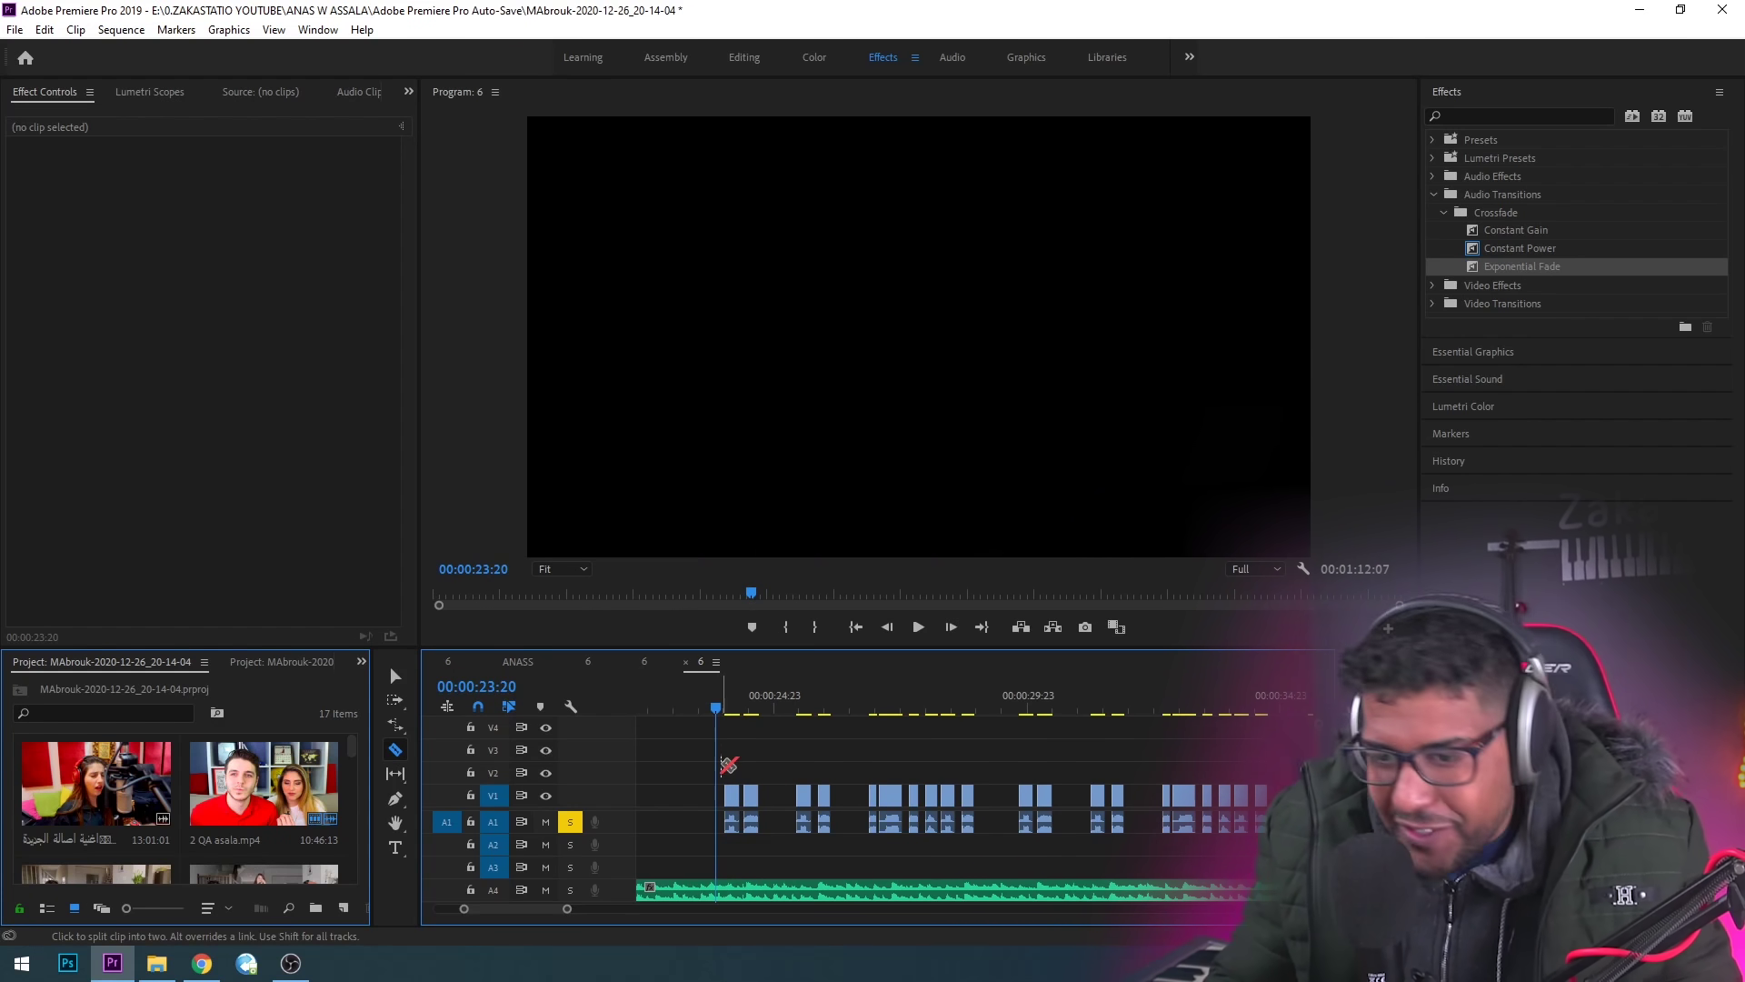
# - Lengthen the first clip, 6.mp4, in the sequence and play back the extended footage
pyautogui.press('v')
pyautogui.moveTo(732, 798); pyautogui.dragTo(656, 825)
pyautogui.click(678, 711)
pyautogui.press('space')
pyautogui.press('space')
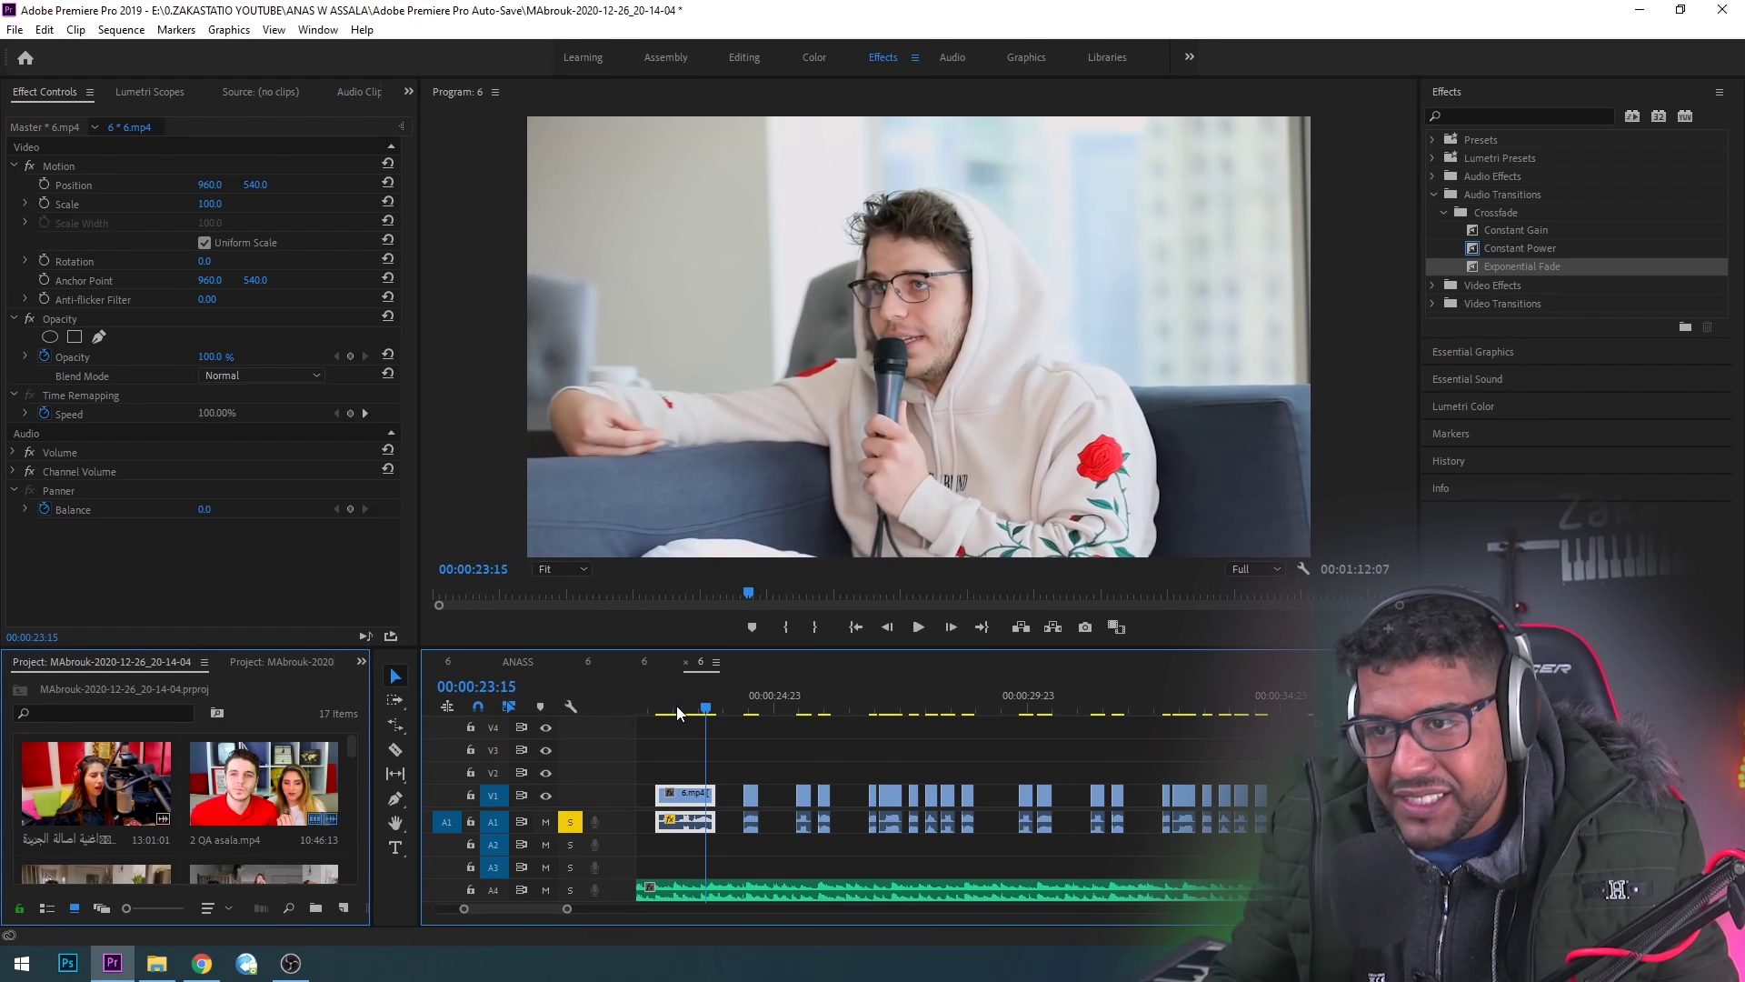
# - Lengthen the second clip, 2 QA asala.mp4, play its extended footage, and undo the changes to the first two clips
pyautogui.moveTo(762, 798); pyautogui.dragTo(708, 799)
pyautogui.hotkey('ctrl', 'z')
pyautogui.hotkey('ctrl', 'z')
pyautogui.hotkey('ctrl', 'z')
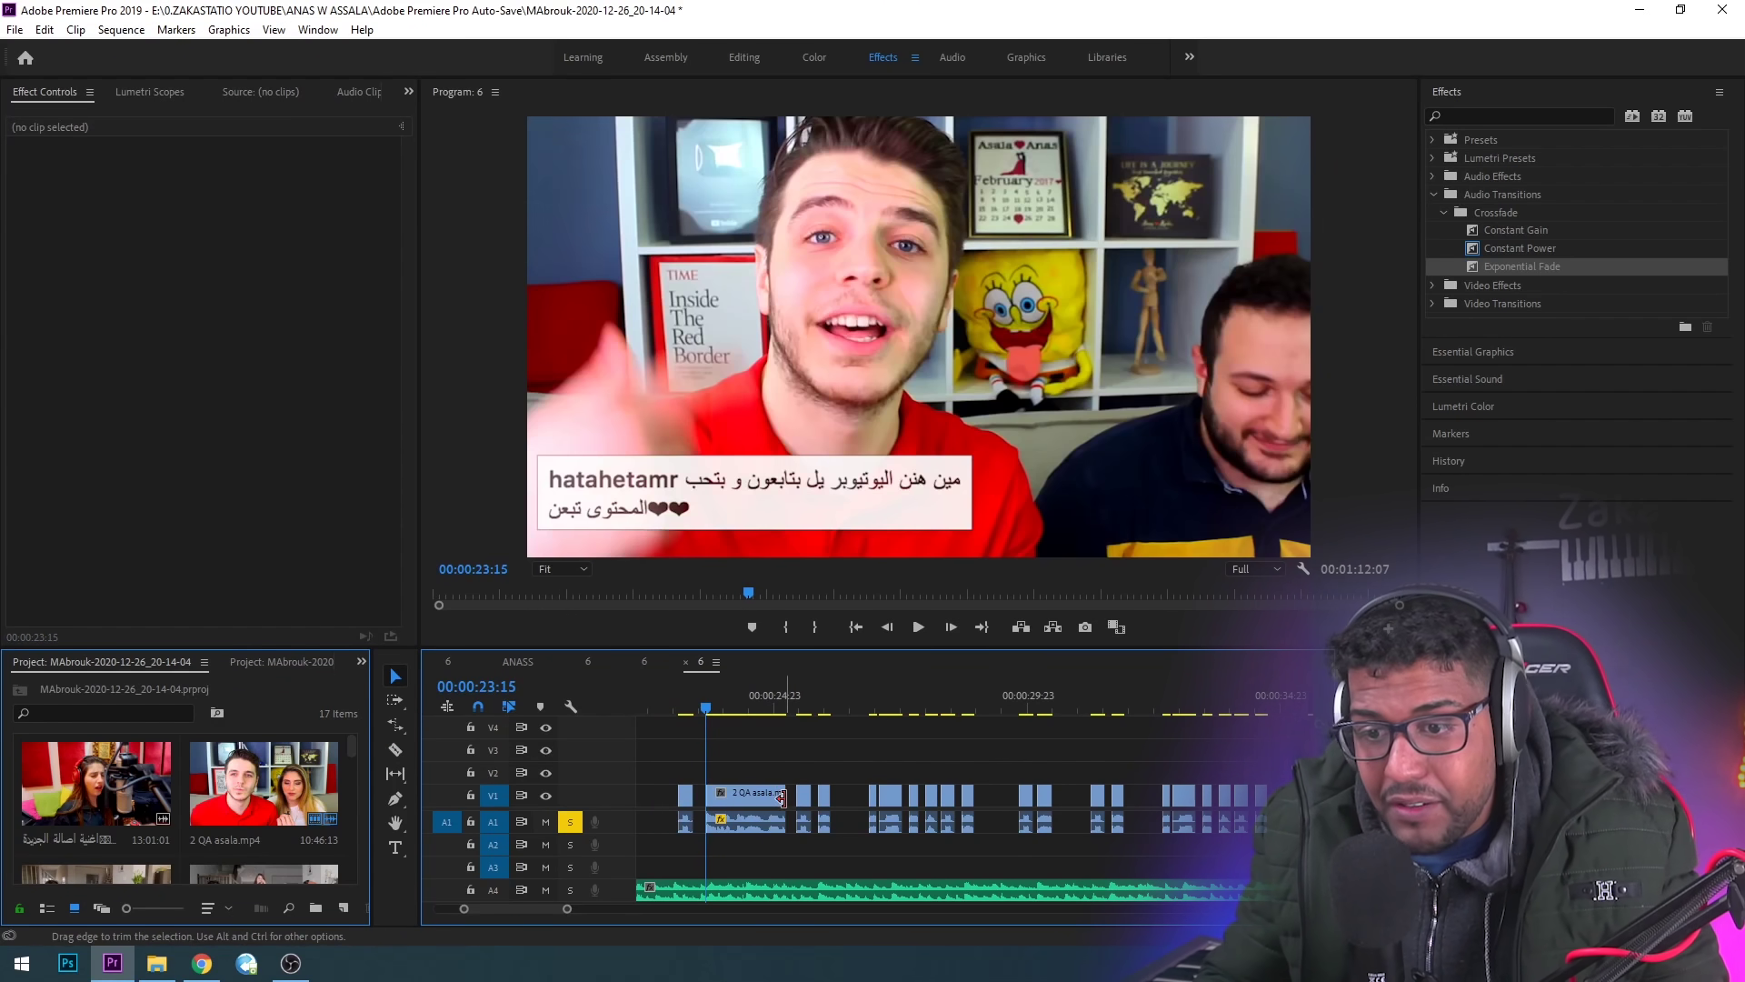
pyautogui.press('space')
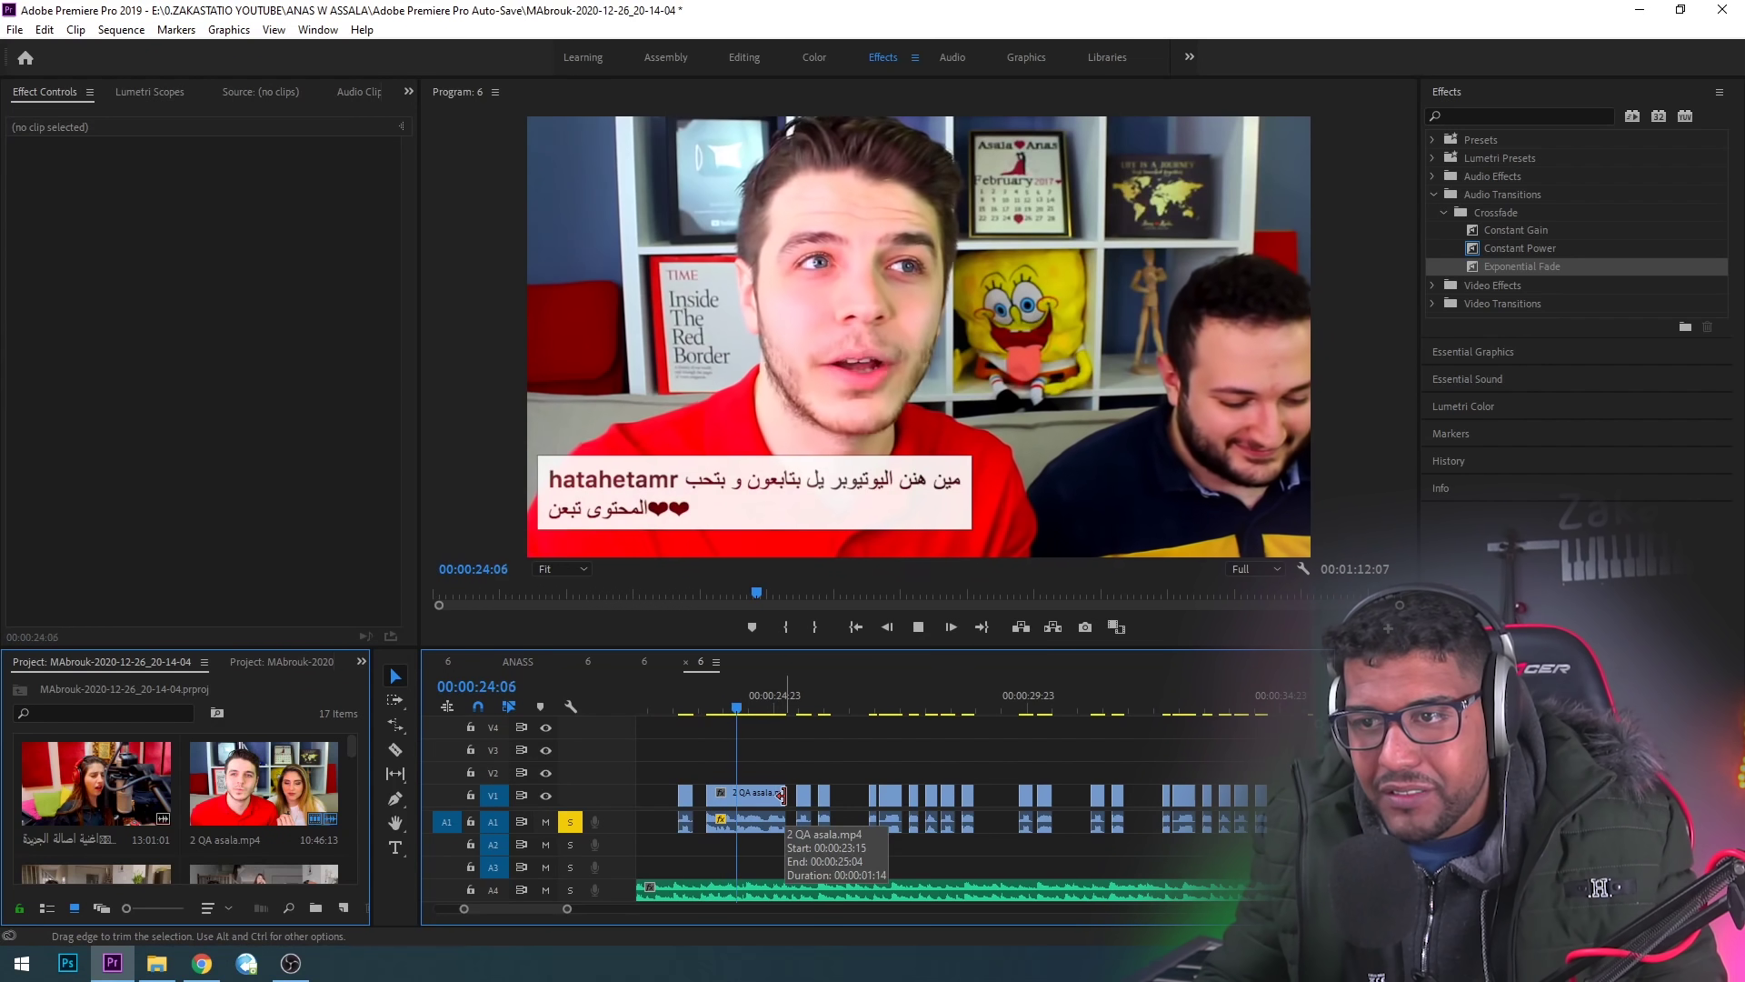
pyautogui.press('space')
pyautogui.hotkey('ctrl', 'z')
pyautogui.hotkey('ctrl', 'z')
pyautogui.hotkey('ctrl', 'z')
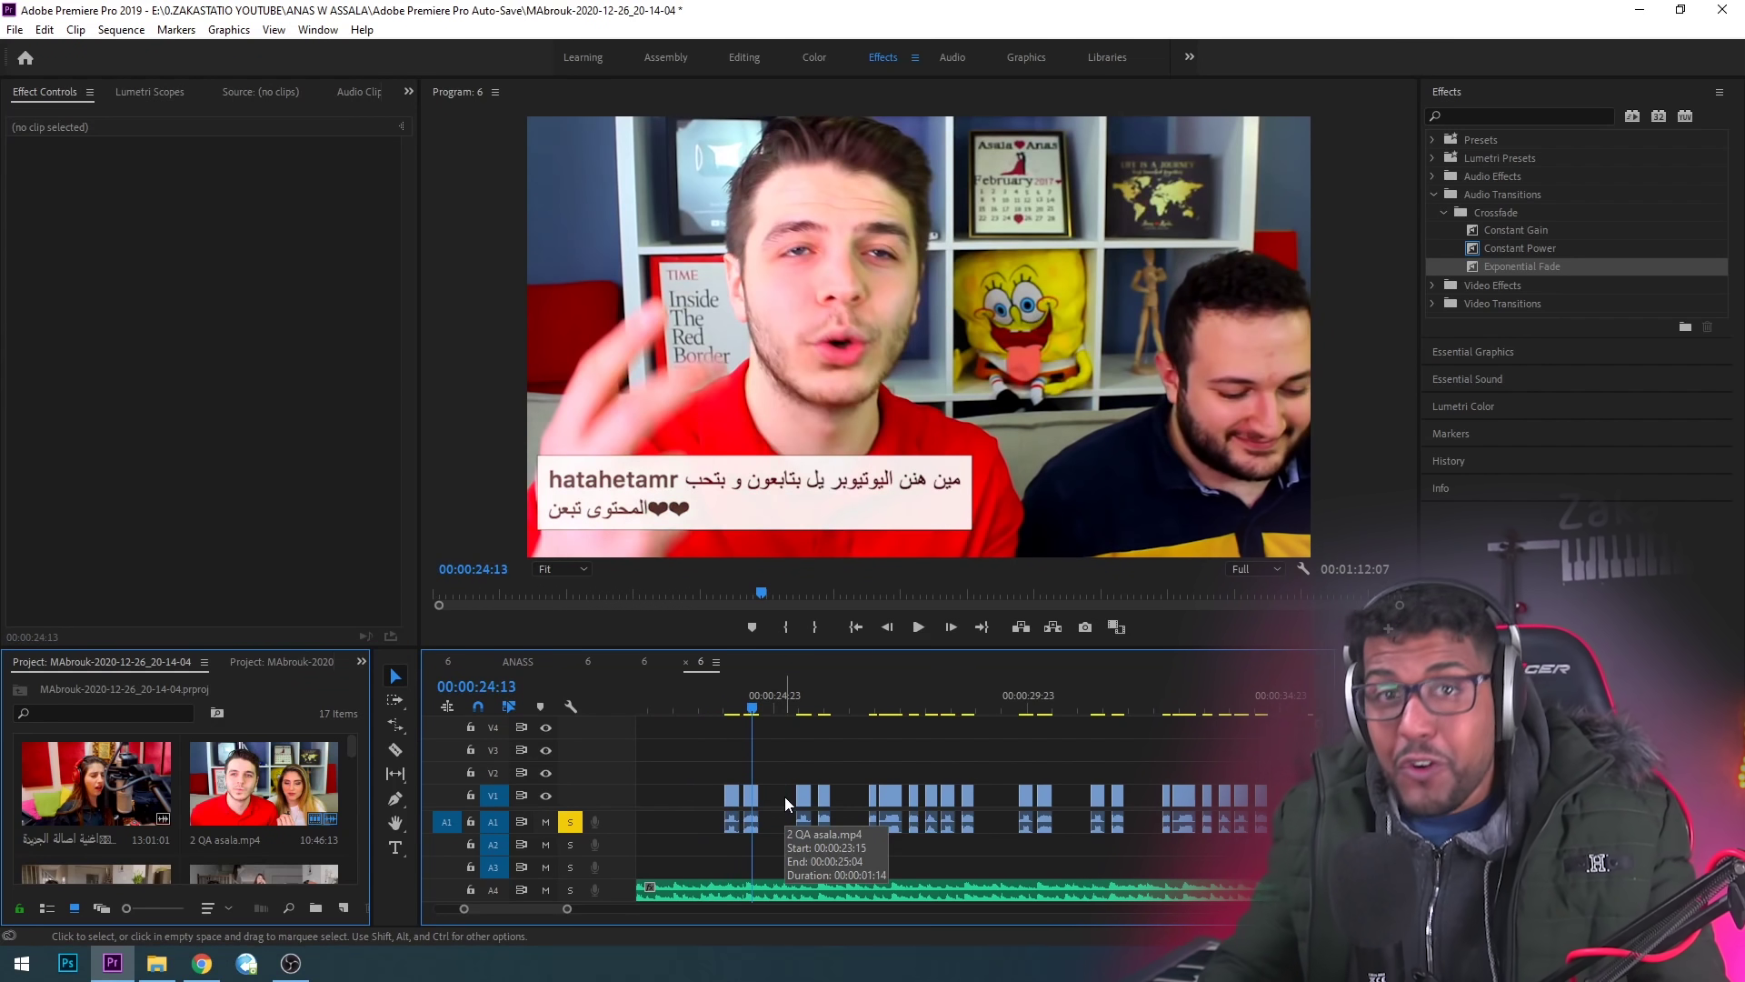
# - Play back the opening short clips from about 24 to 27 seconds
pyautogui.click(729, 696)
pyautogui.press('space')
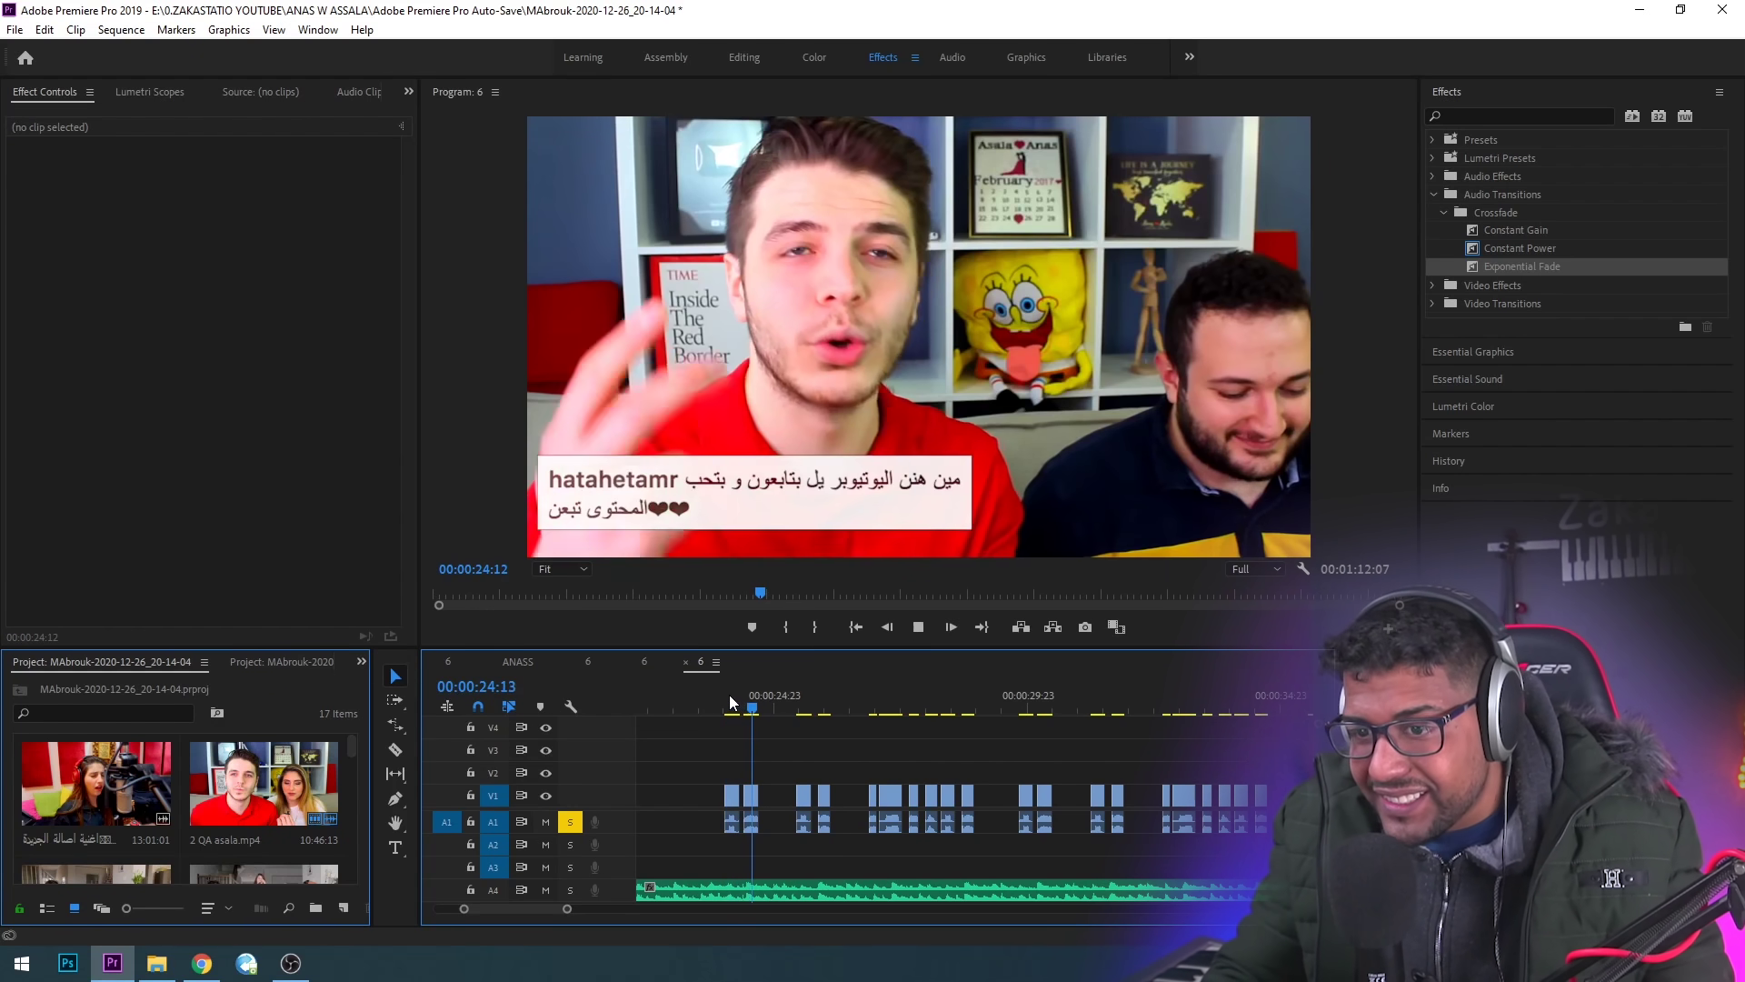
pyautogui.click(720, 707)
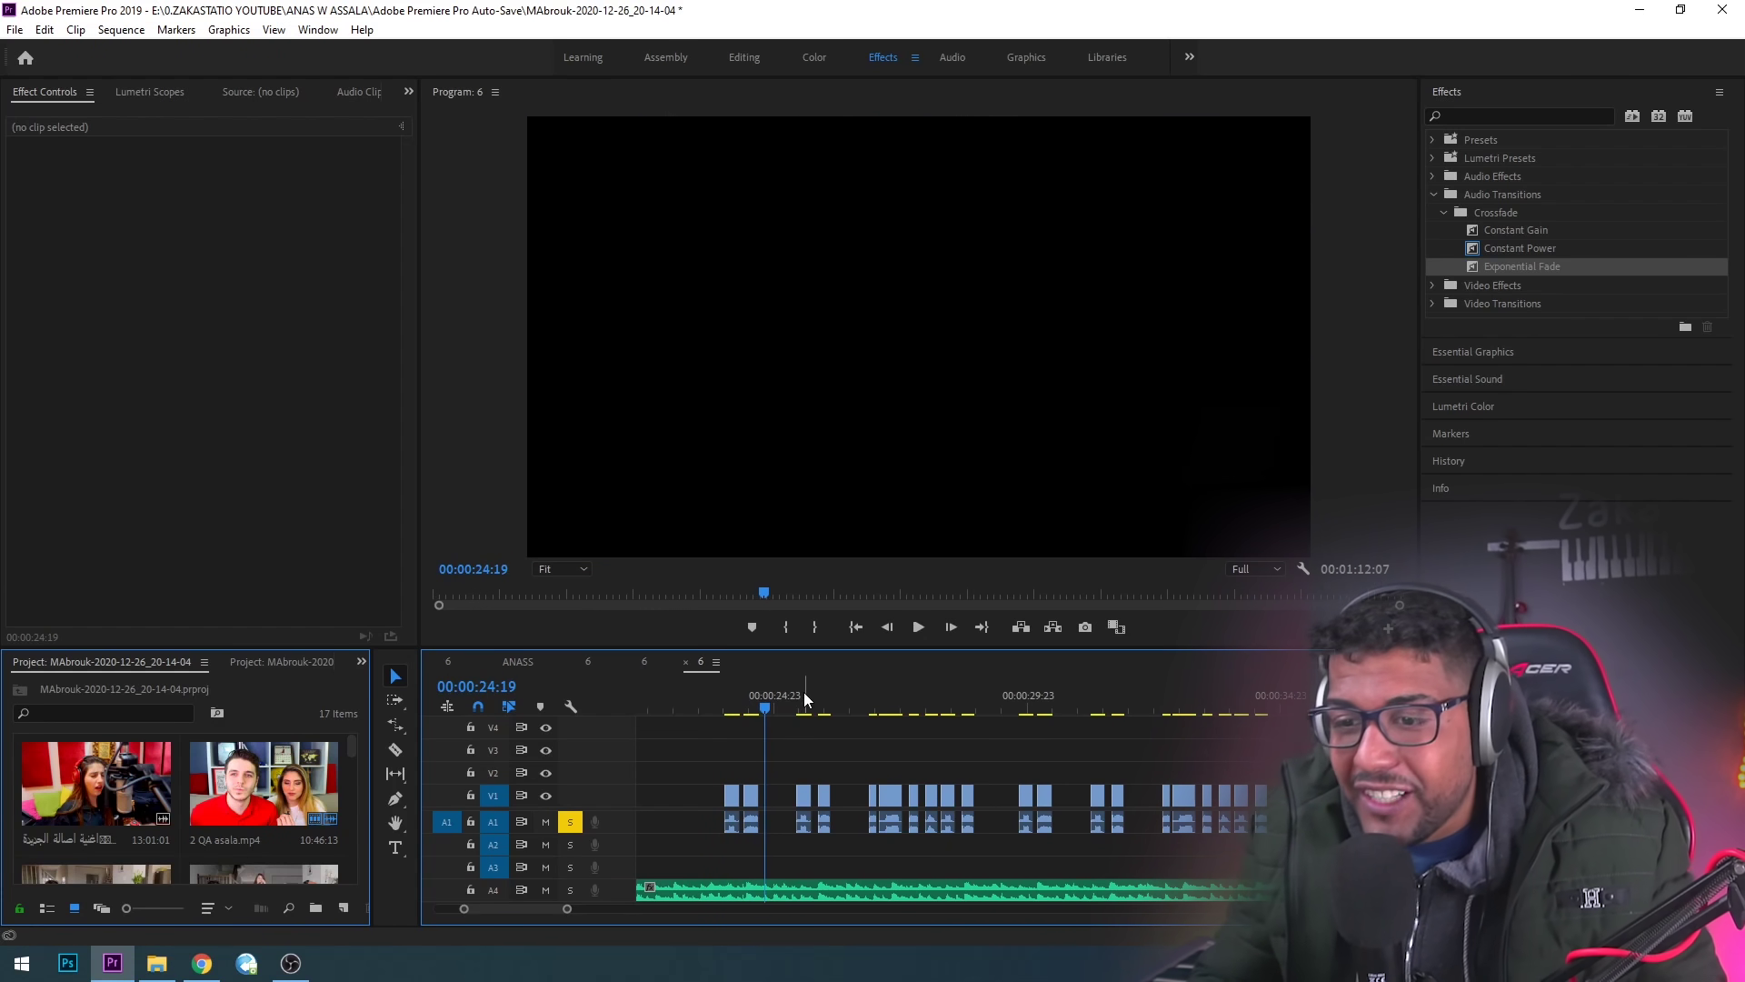
pyautogui.press('space')
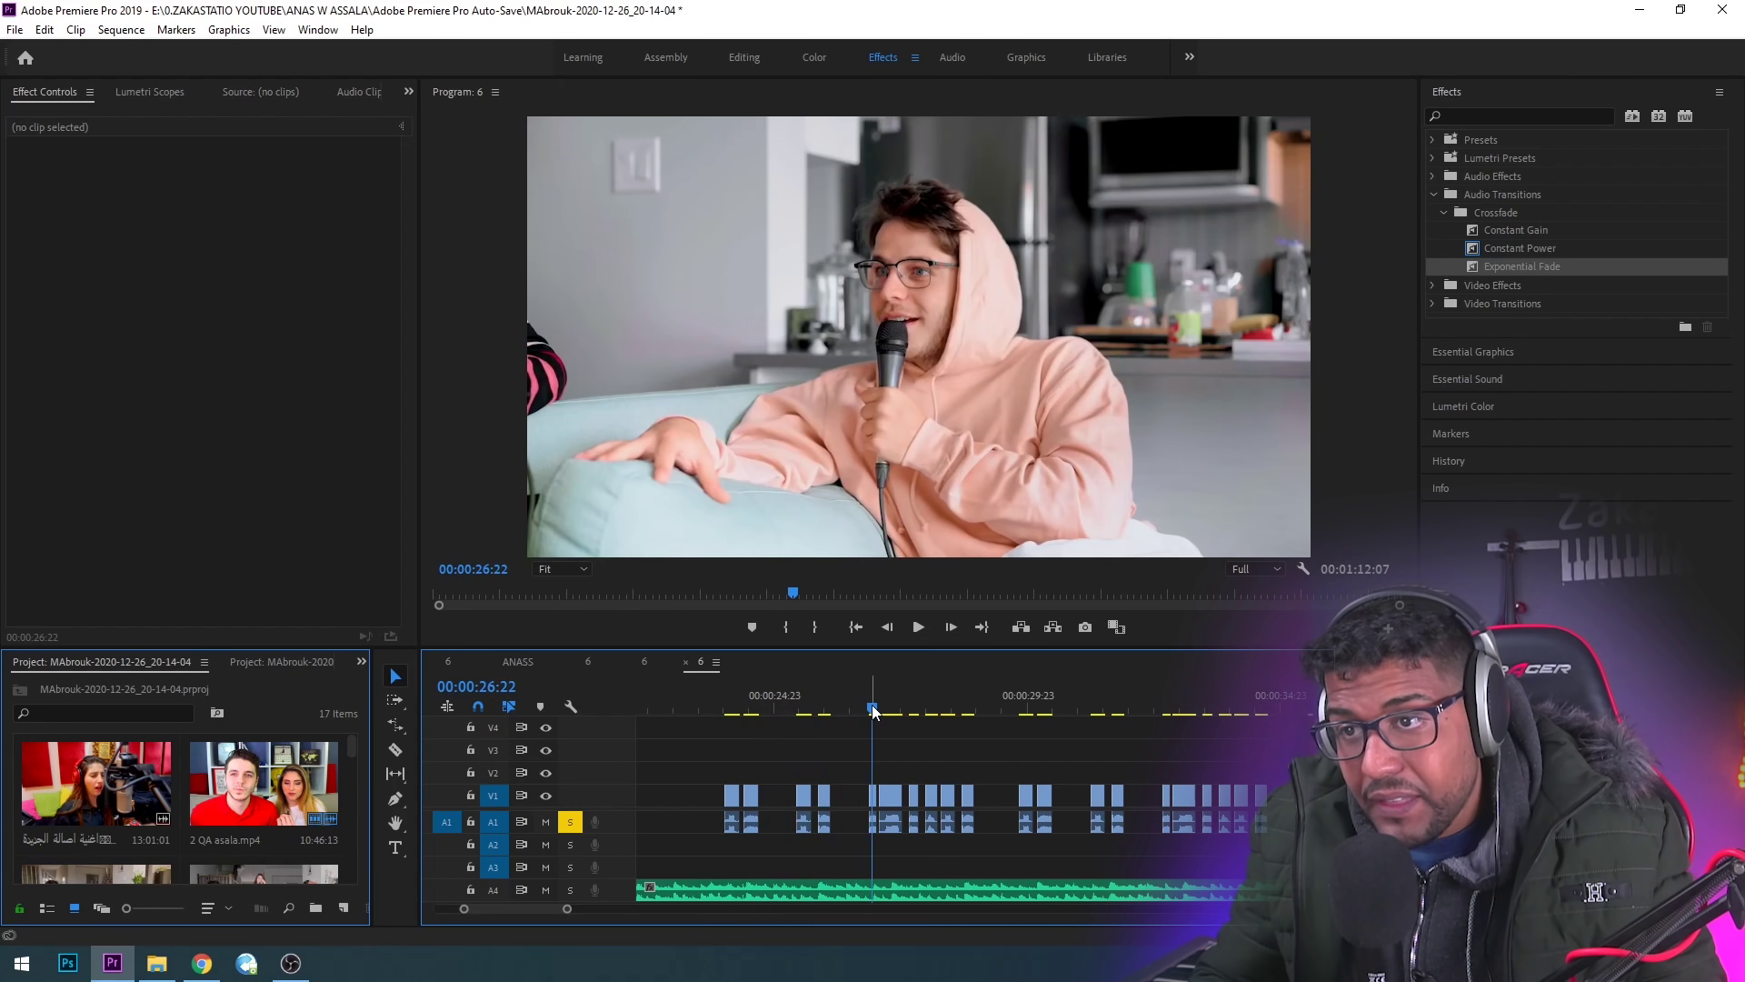
pyautogui.press('space')
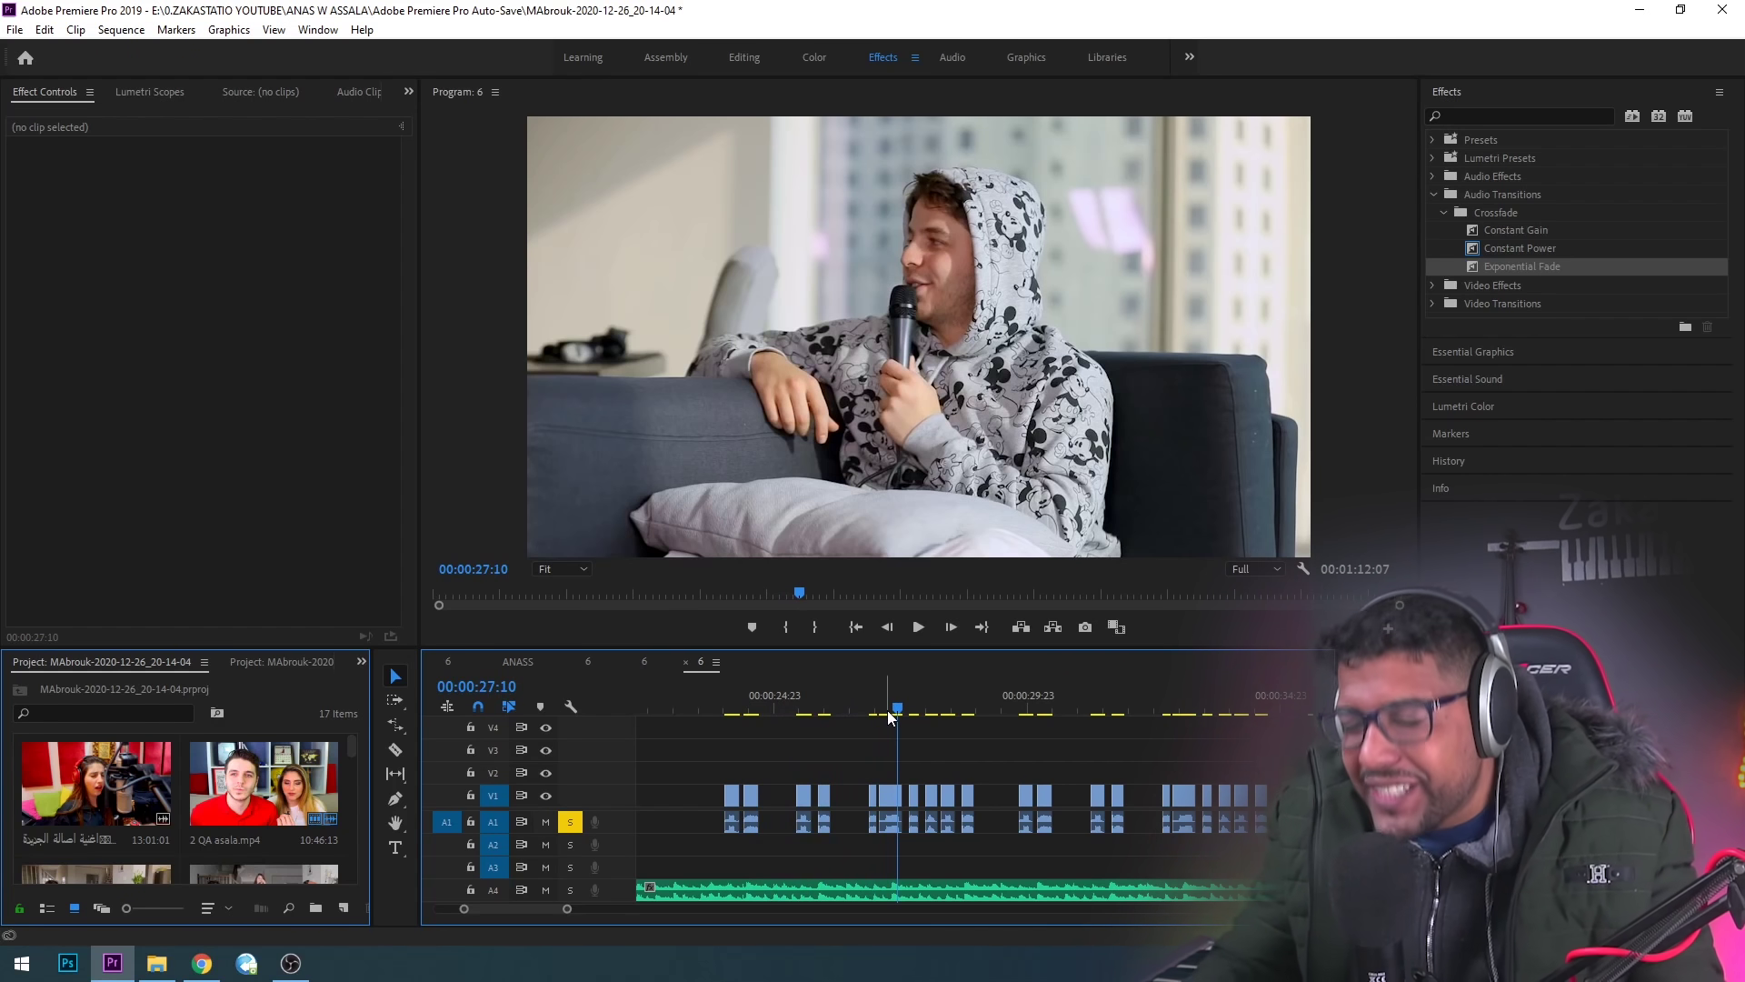
# - Extend the 12.mp4 clip near 26 seconds, play the longer footage, and undo the trim
pyautogui.click(851, 796)
pyautogui.moveTo(855, 797)
pyautogui.mouseDown()
pyautogui.moveTo(881, 796)
pyautogui.moveTo(833, 796)
pyautogui.mouseUp()
pyautogui.click(830, 692)
pyautogui.press('space')
pyautogui.press('space')
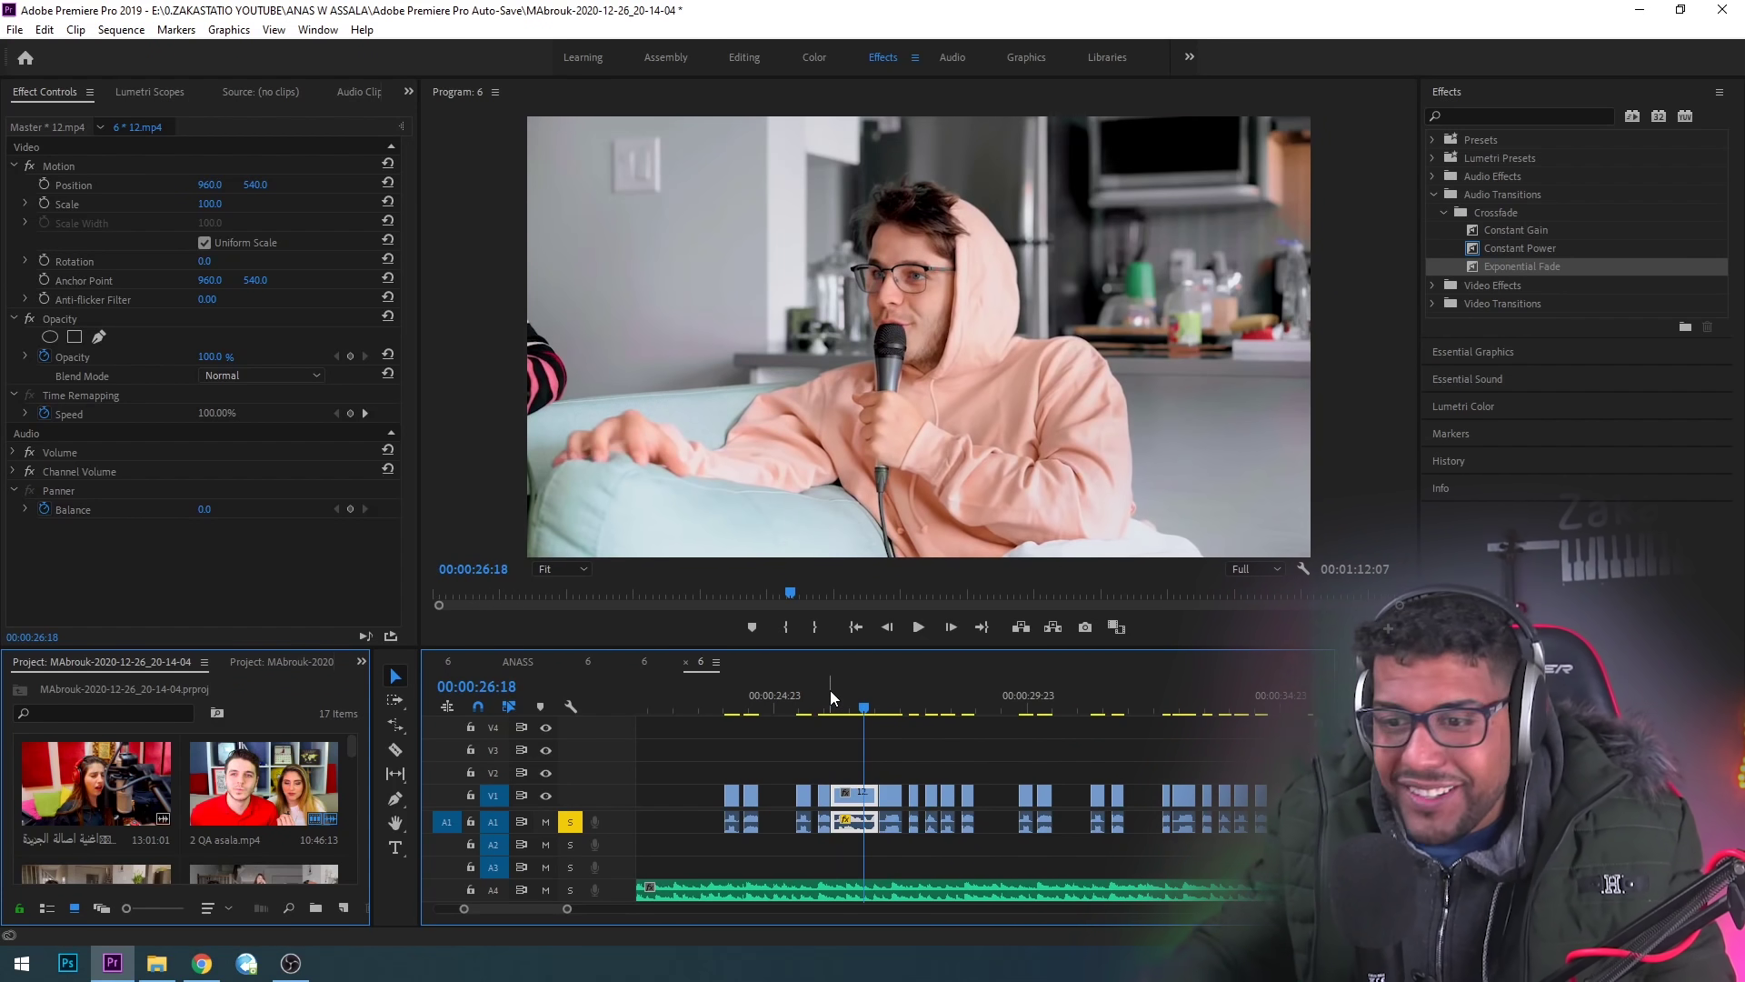
pyautogui.hotkey('ctrl', 'z')
# - Try a longer start on the 12.mp4 clip, undo it, and replay the short version for comparison
pyautogui.click(842, 701)
pyautogui.press('space')
pyautogui.press('space')
pyautogui.moveTo(845, 792); pyautogui.dragTo(833, 793)
pyautogui.click(830, 705)
pyautogui.press('space')
pyautogui.press('space')
pyautogui.hotkey('ctrl', 'z')
pyautogui.hotkey('ctrl', 'z')
pyautogui.click(837, 707)
pyautogui.press('space')
pyautogui.press('space')
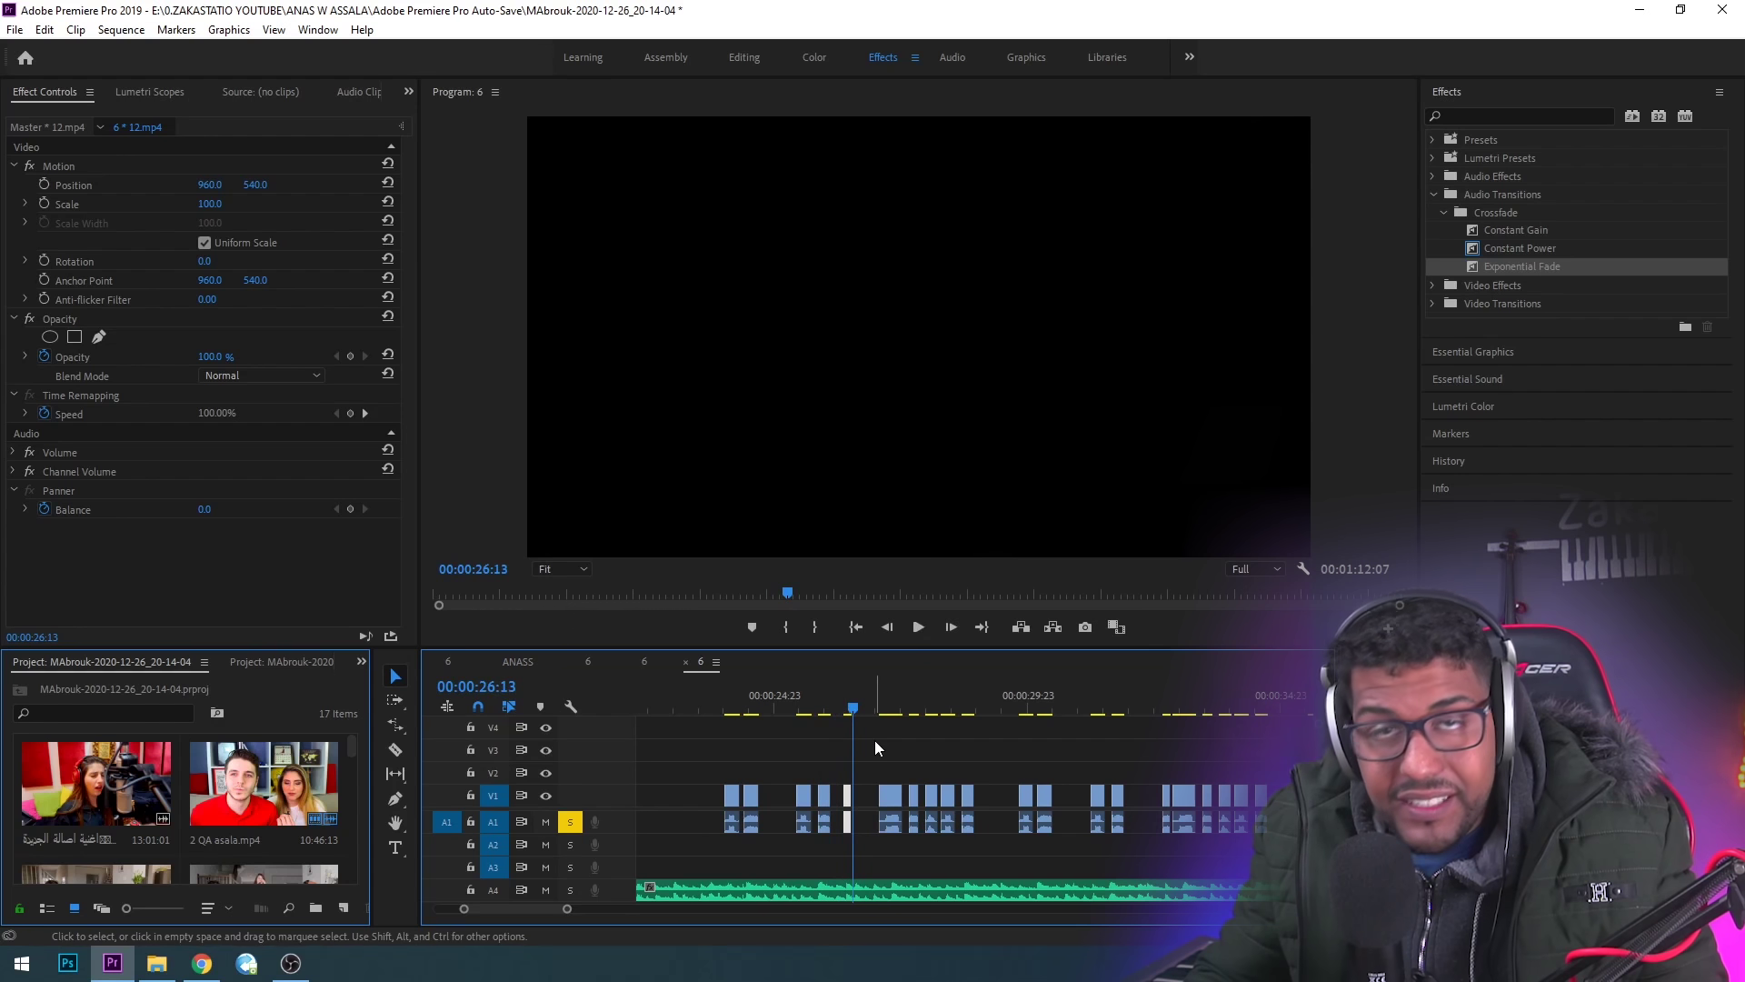
# - Extend the 8.mp4 clip after 12.mp4, play it through, and undo the edits to both clips
pyautogui.press('space')
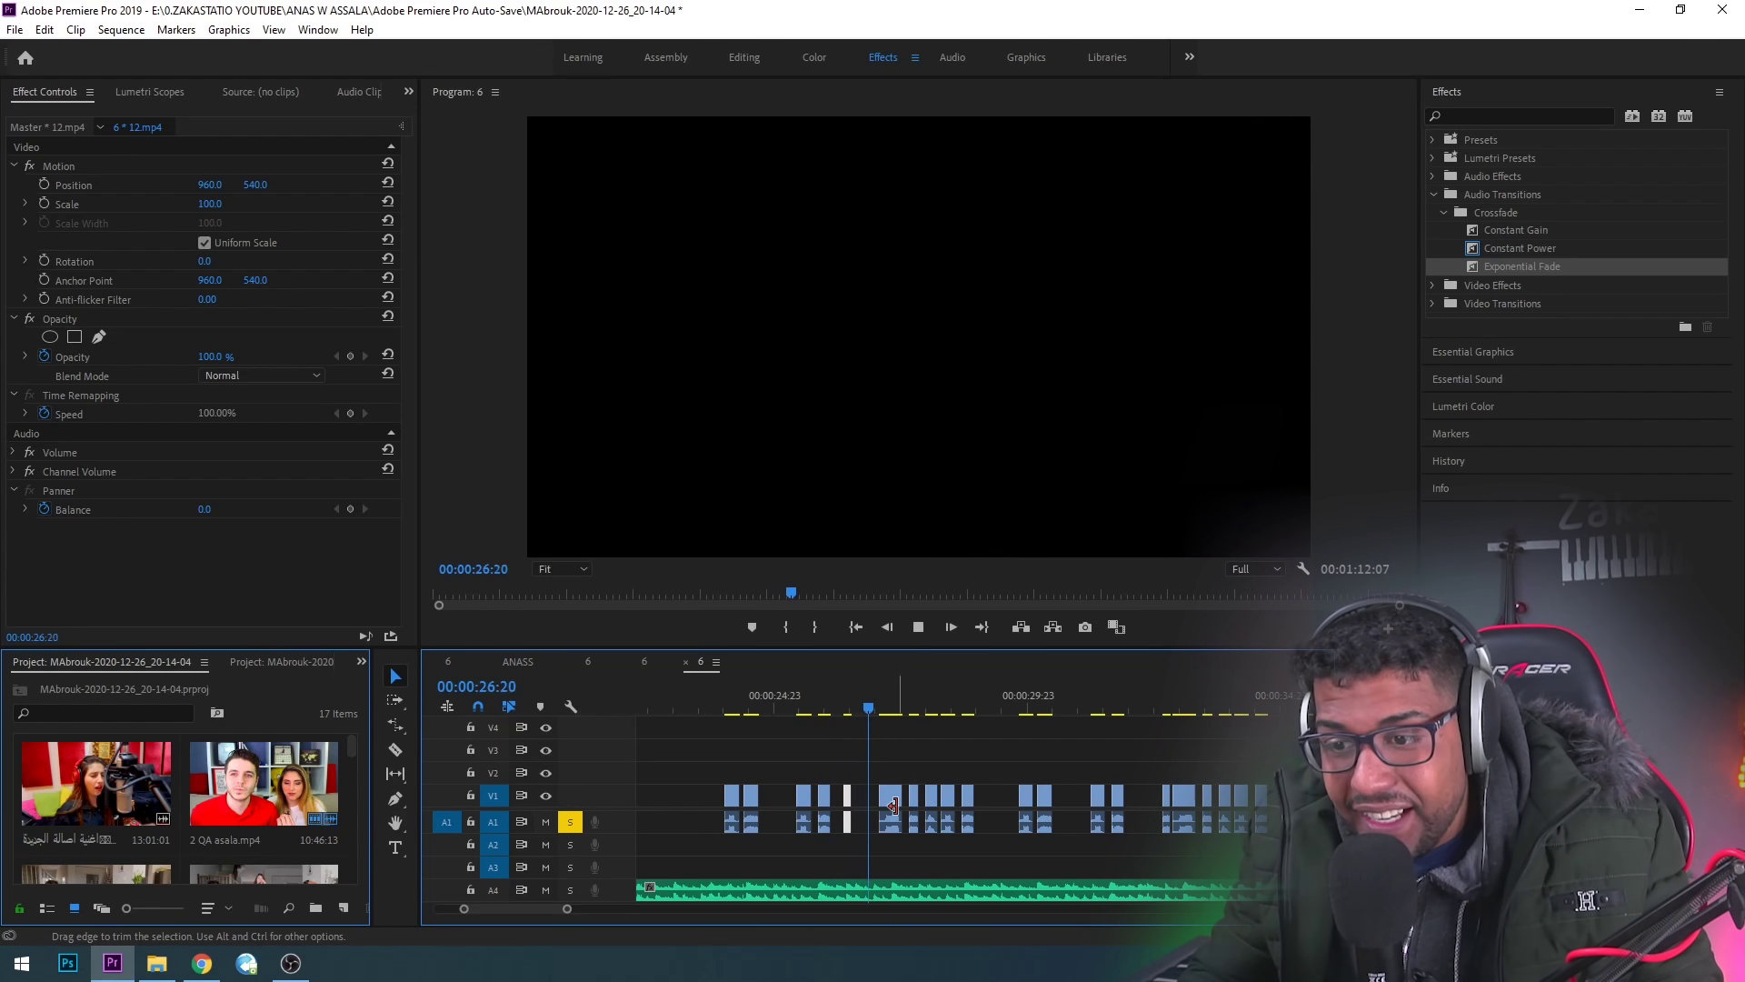
pyautogui.press('space')
pyautogui.moveTo(893, 801)
pyautogui.mouseDown()
pyautogui.moveTo(869, 811)
pyautogui.moveTo(907, 806)
pyautogui.mouseUp()
pyautogui.click(860, 707)
pyautogui.press('space')
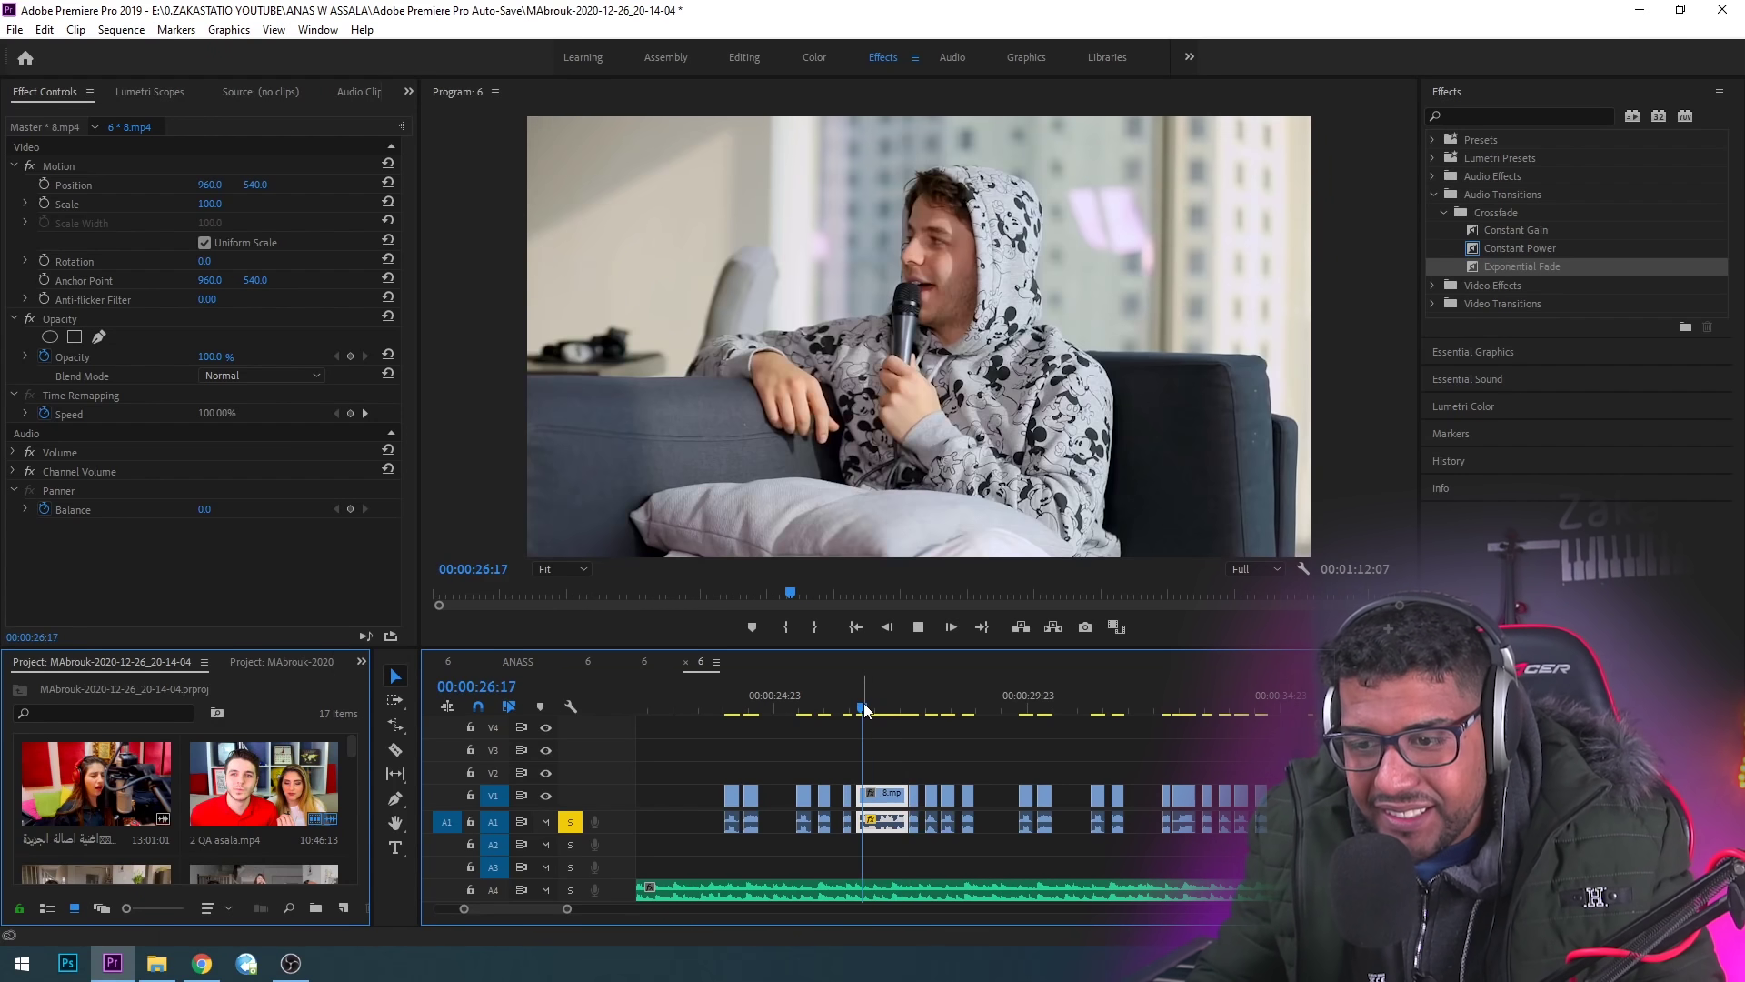
pyautogui.press('space')
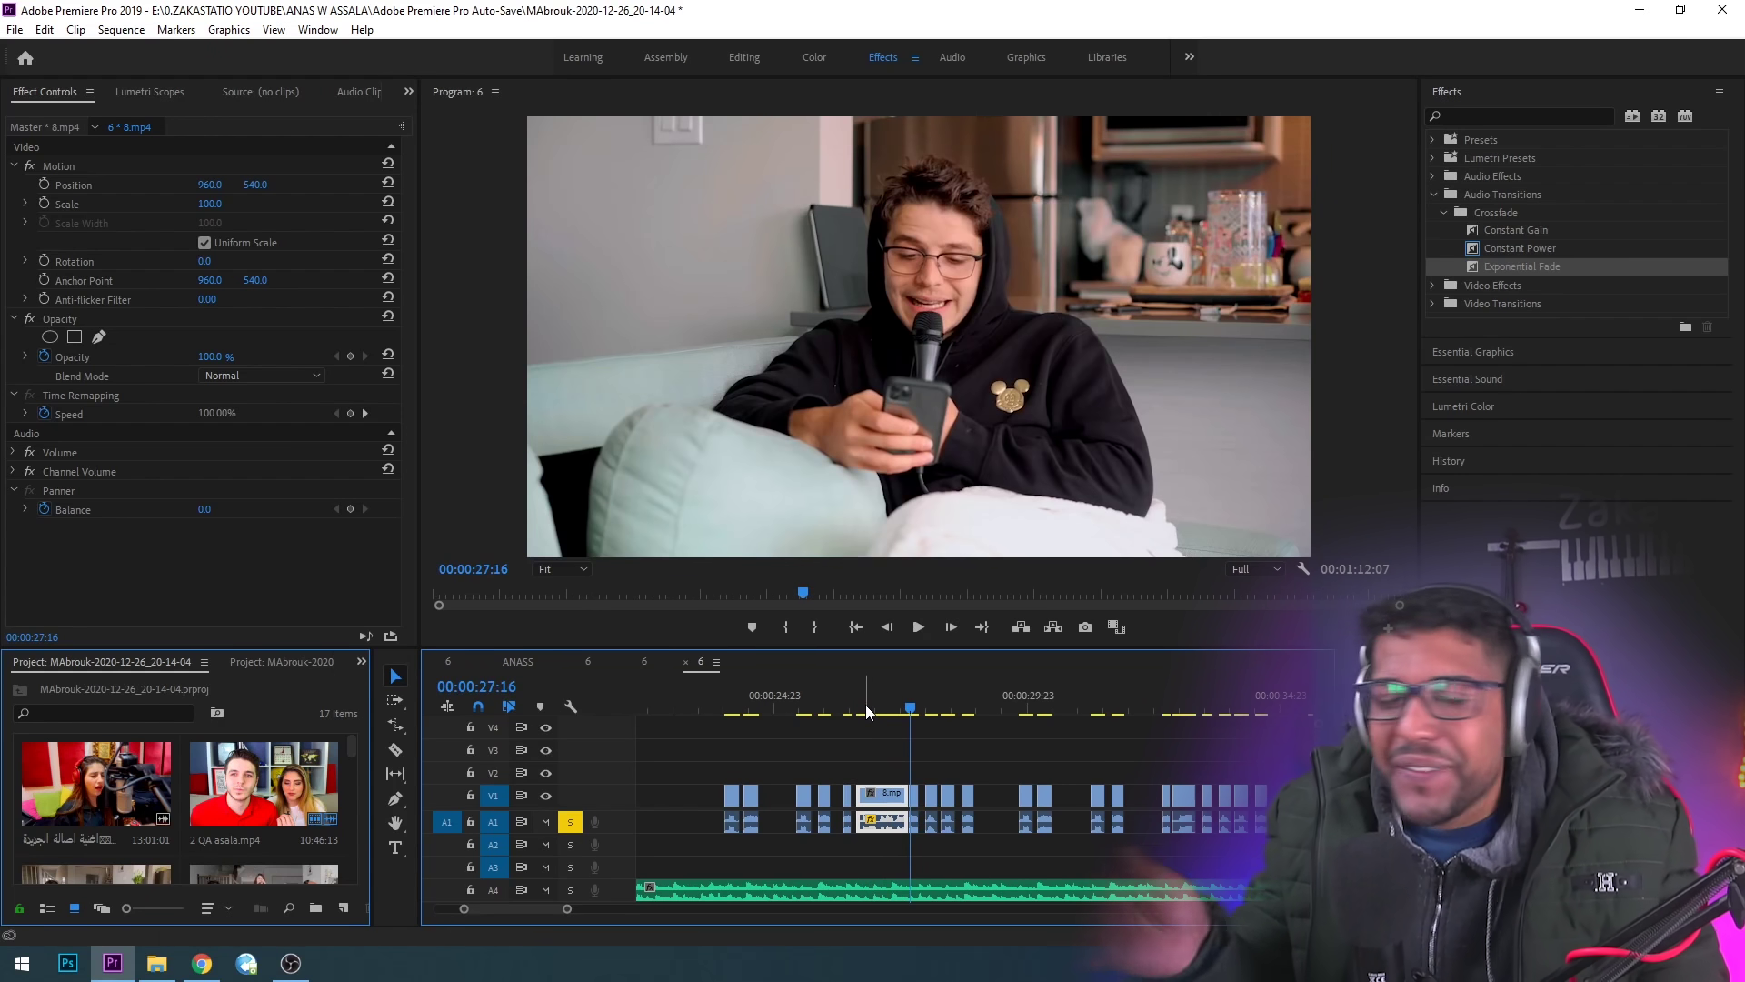
pyautogui.hotkey('ctrl', 'z')
pyautogui.hotkey('ctrl', 'z')
pyautogui.hotkey('ctrl', 'z')
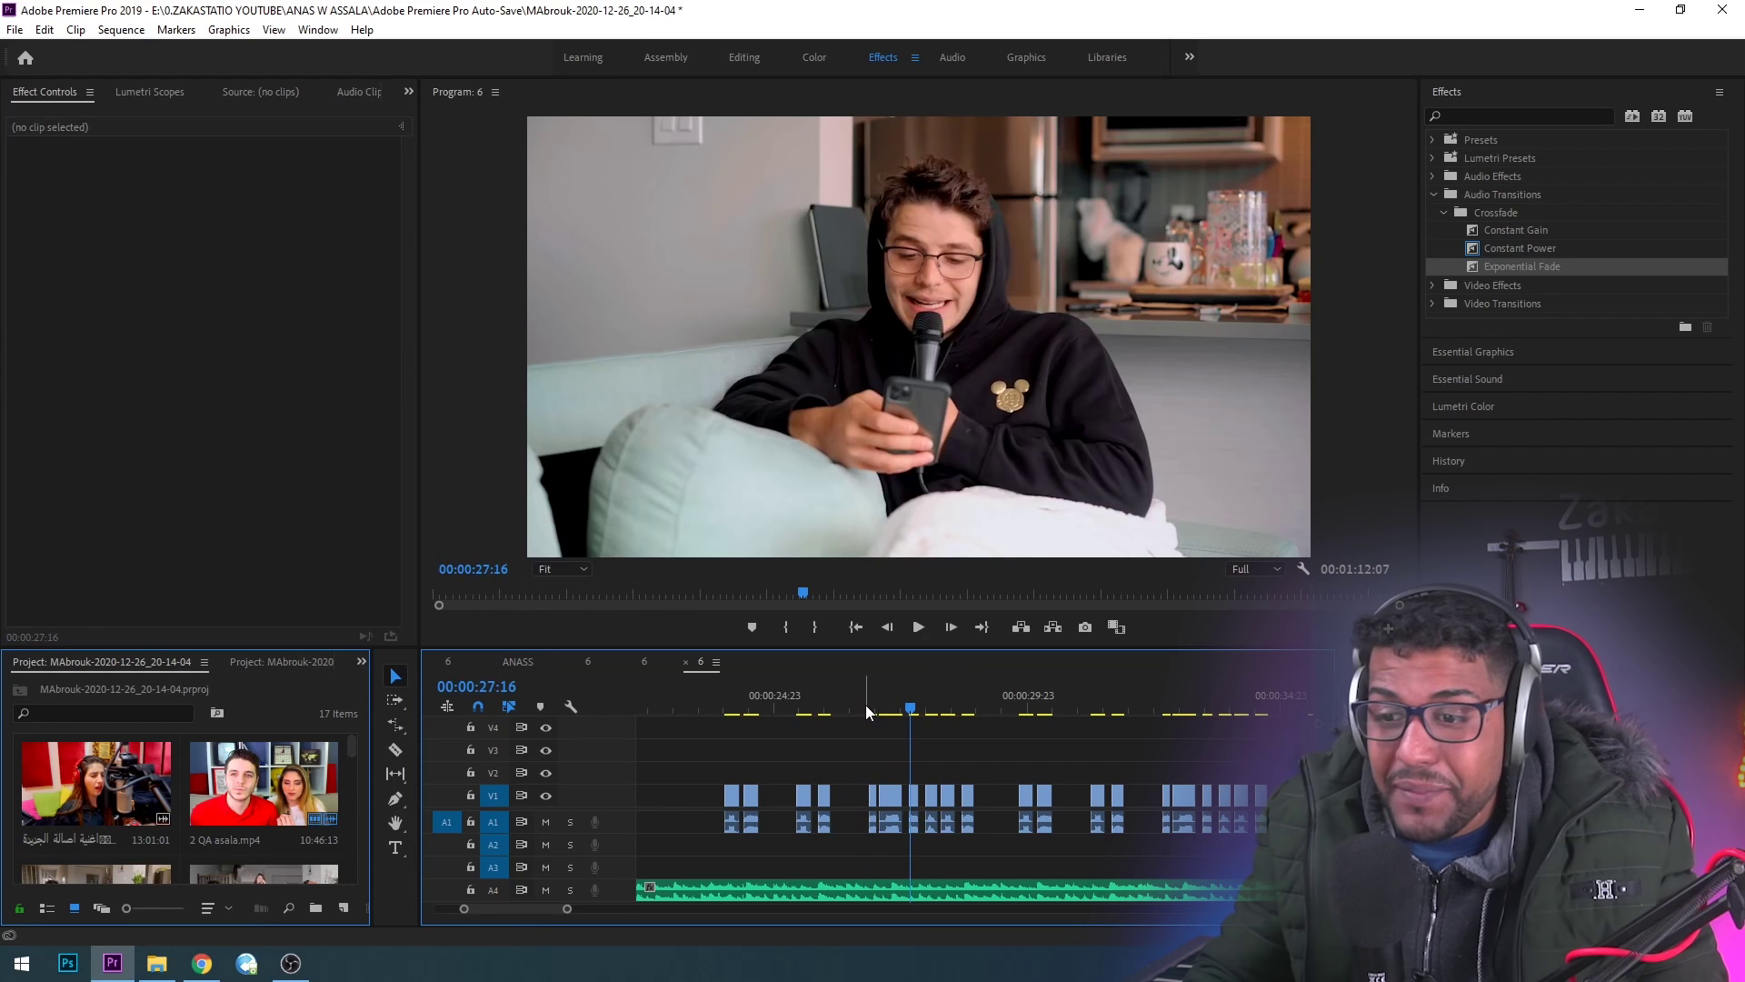
pyautogui.hotkey('ctrl', 'z')
pyautogui.hotkey('ctrl', 's')
# - Replay the adjoining 12.mp4 and 8.mp4 clips and move both earlier, leaving a gap before the 7.mp4 clip
pyautogui.click(871, 707)
pyautogui.press('space')
pyautogui.press('space')
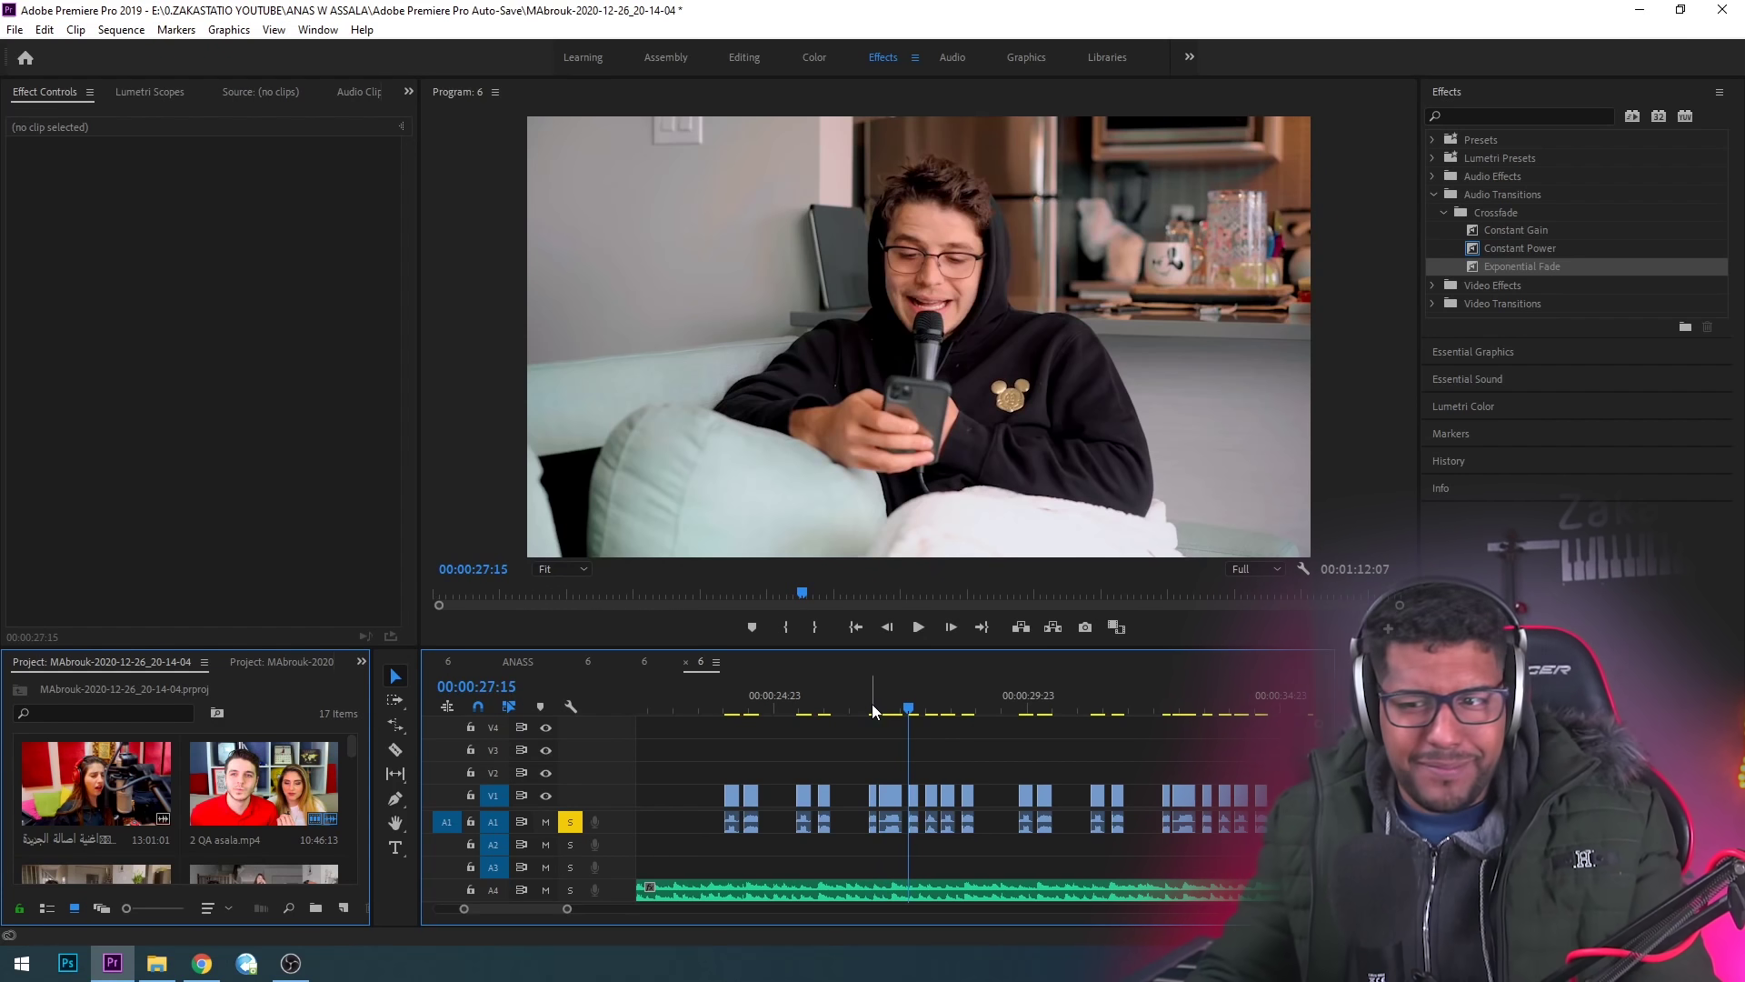
pyautogui.moveTo(878, 800); pyautogui.dragTo(889, 770)
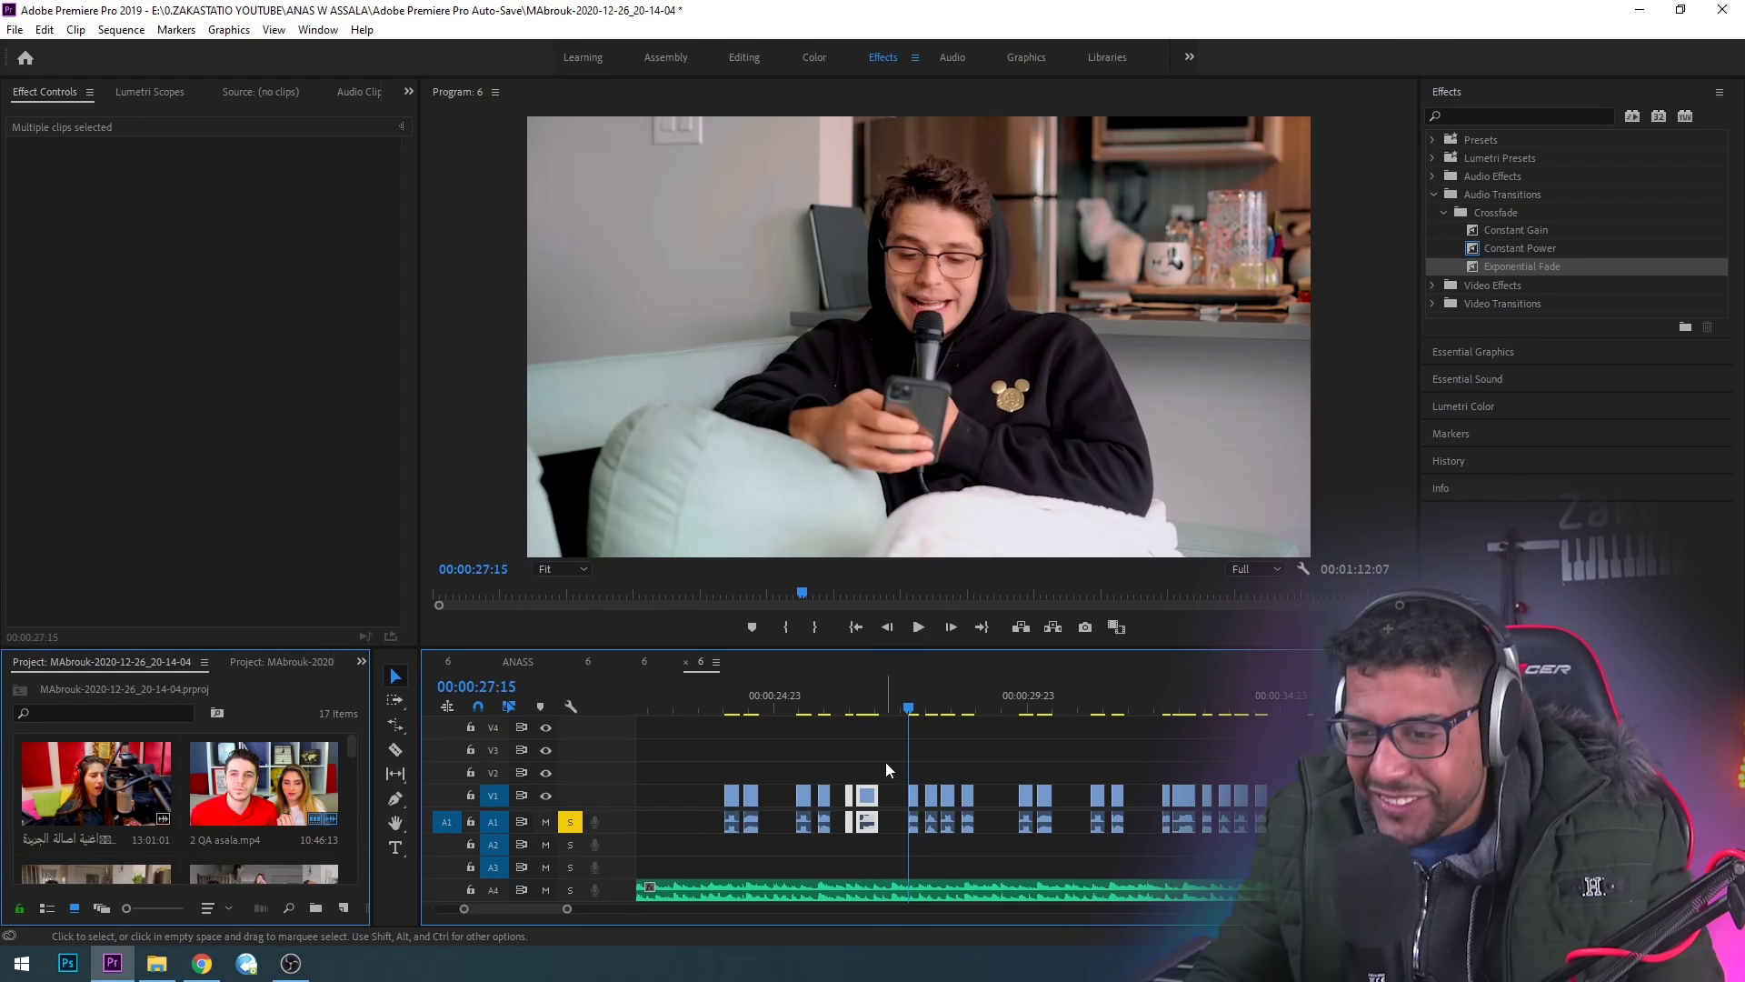
# - Extend the start of the 7.mp4 clip back to the 8.mp4 clip and play it
pyautogui.click(913, 802)
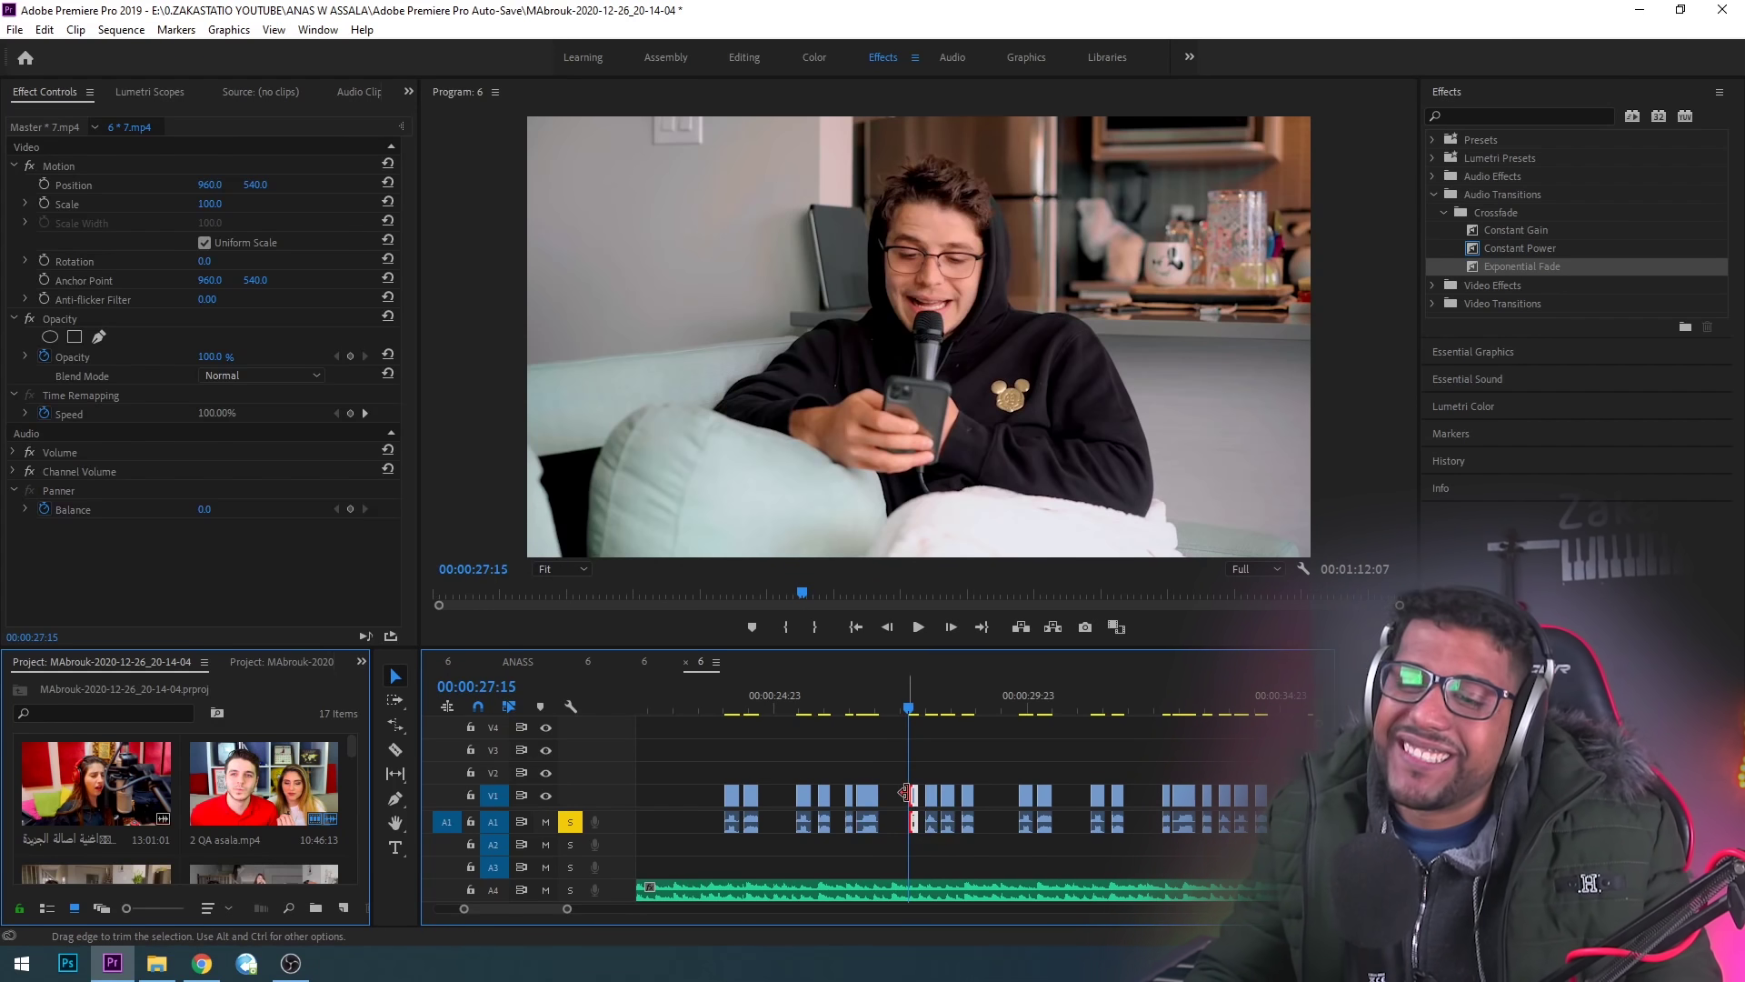
pyautogui.click(905, 793)
pyautogui.click(876, 691)
pyautogui.press('space')
pyautogui.moveTo(922, 694); pyautogui.dragTo(879, 698)
pyautogui.press('space')
pyautogui.press('space')
# - Extend the end of the 7.mp4 clip, play the longer footage, and undo both of its trims
pyautogui.moveTo(909, 800); pyautogui.dragTo(917, 797)
pyautogui.click(875, 695)
pyautogui.press('space')
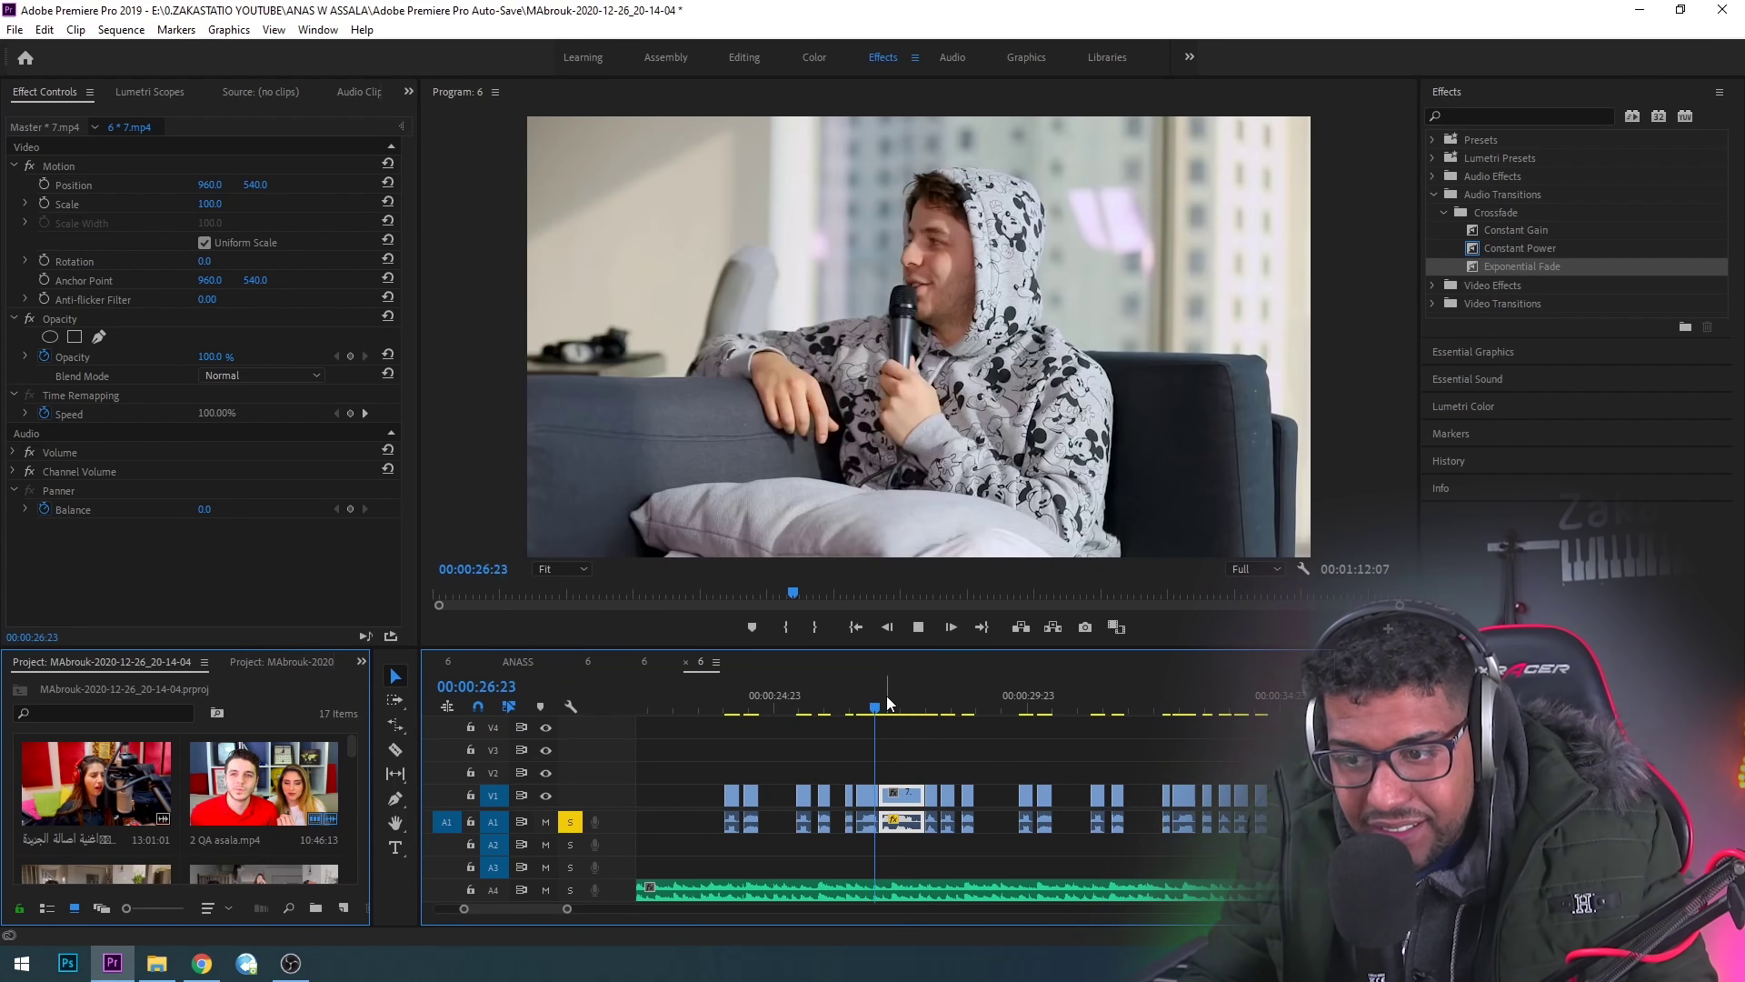
pyautogui.press('space')
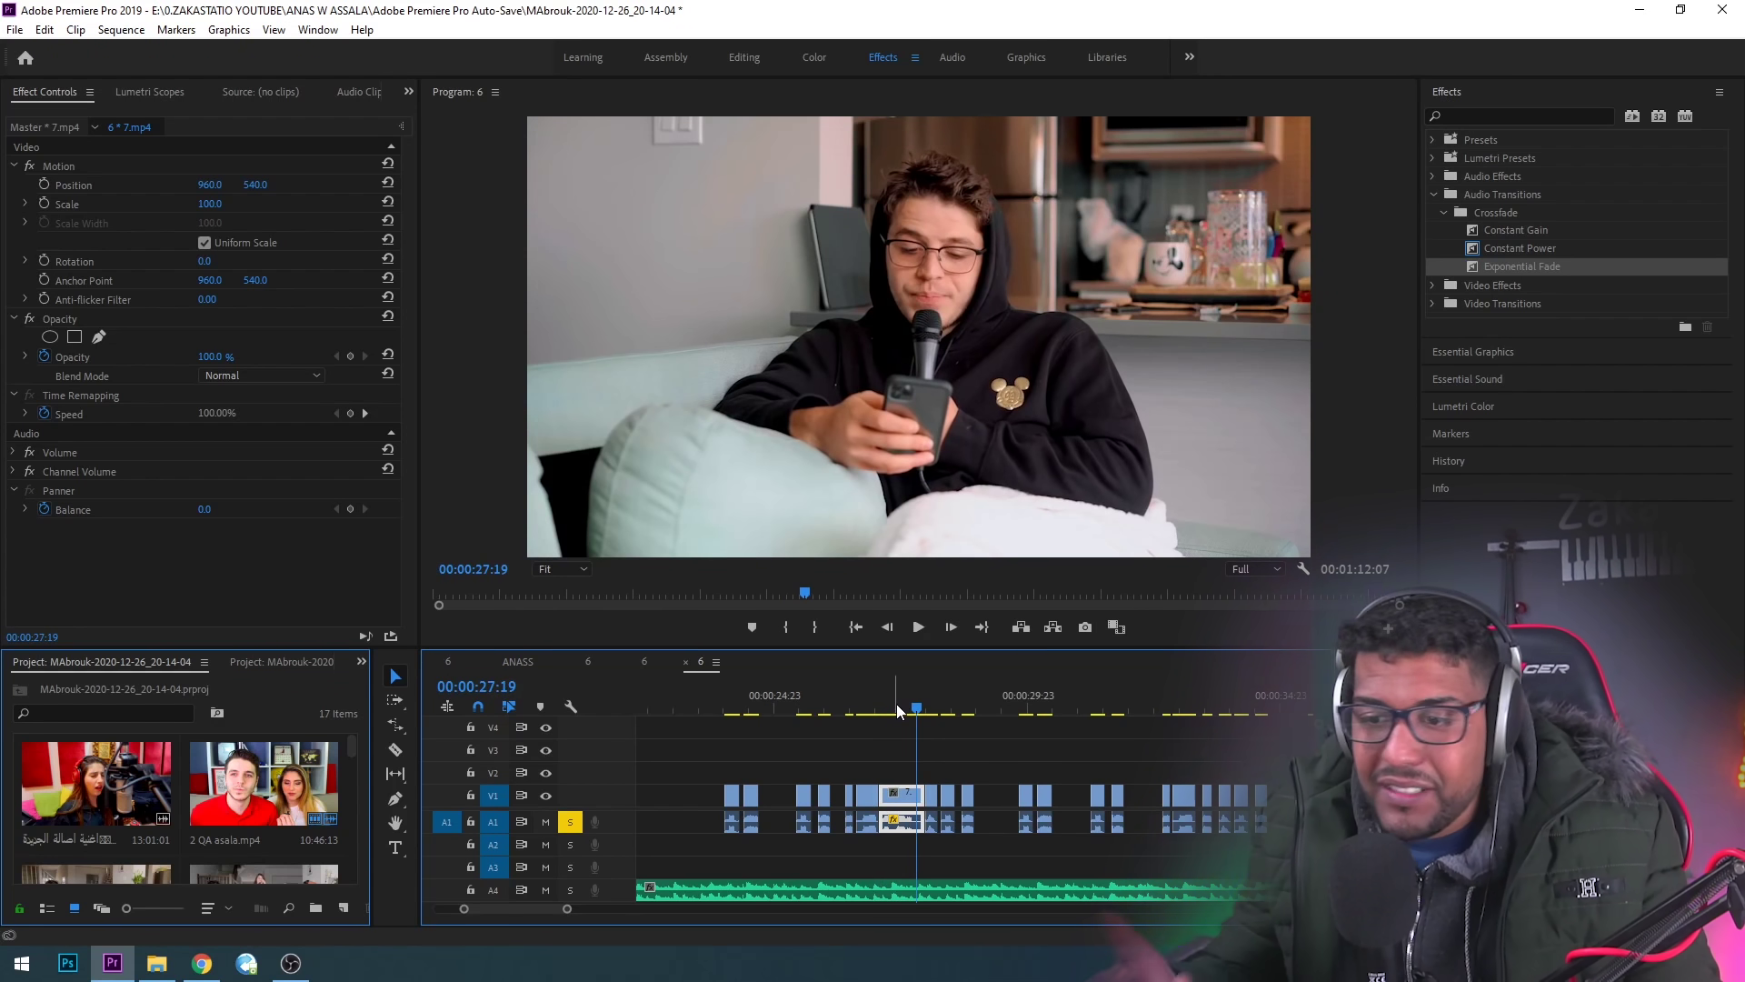
pyautogui.hotkey('ctrl', 'z')
pyautogui.press('Right')
pyautogui.press('Right')
pyautogui.press('Right')
pyautogui.hotkey('ctrl', 'z')
# - Play up to the 6.mp4 clip near 28 seconds, extend its start earlier, and undo the extension
pyautogui.click(904, 701)
pyautogui.press('space')
pyautogui.press('space')
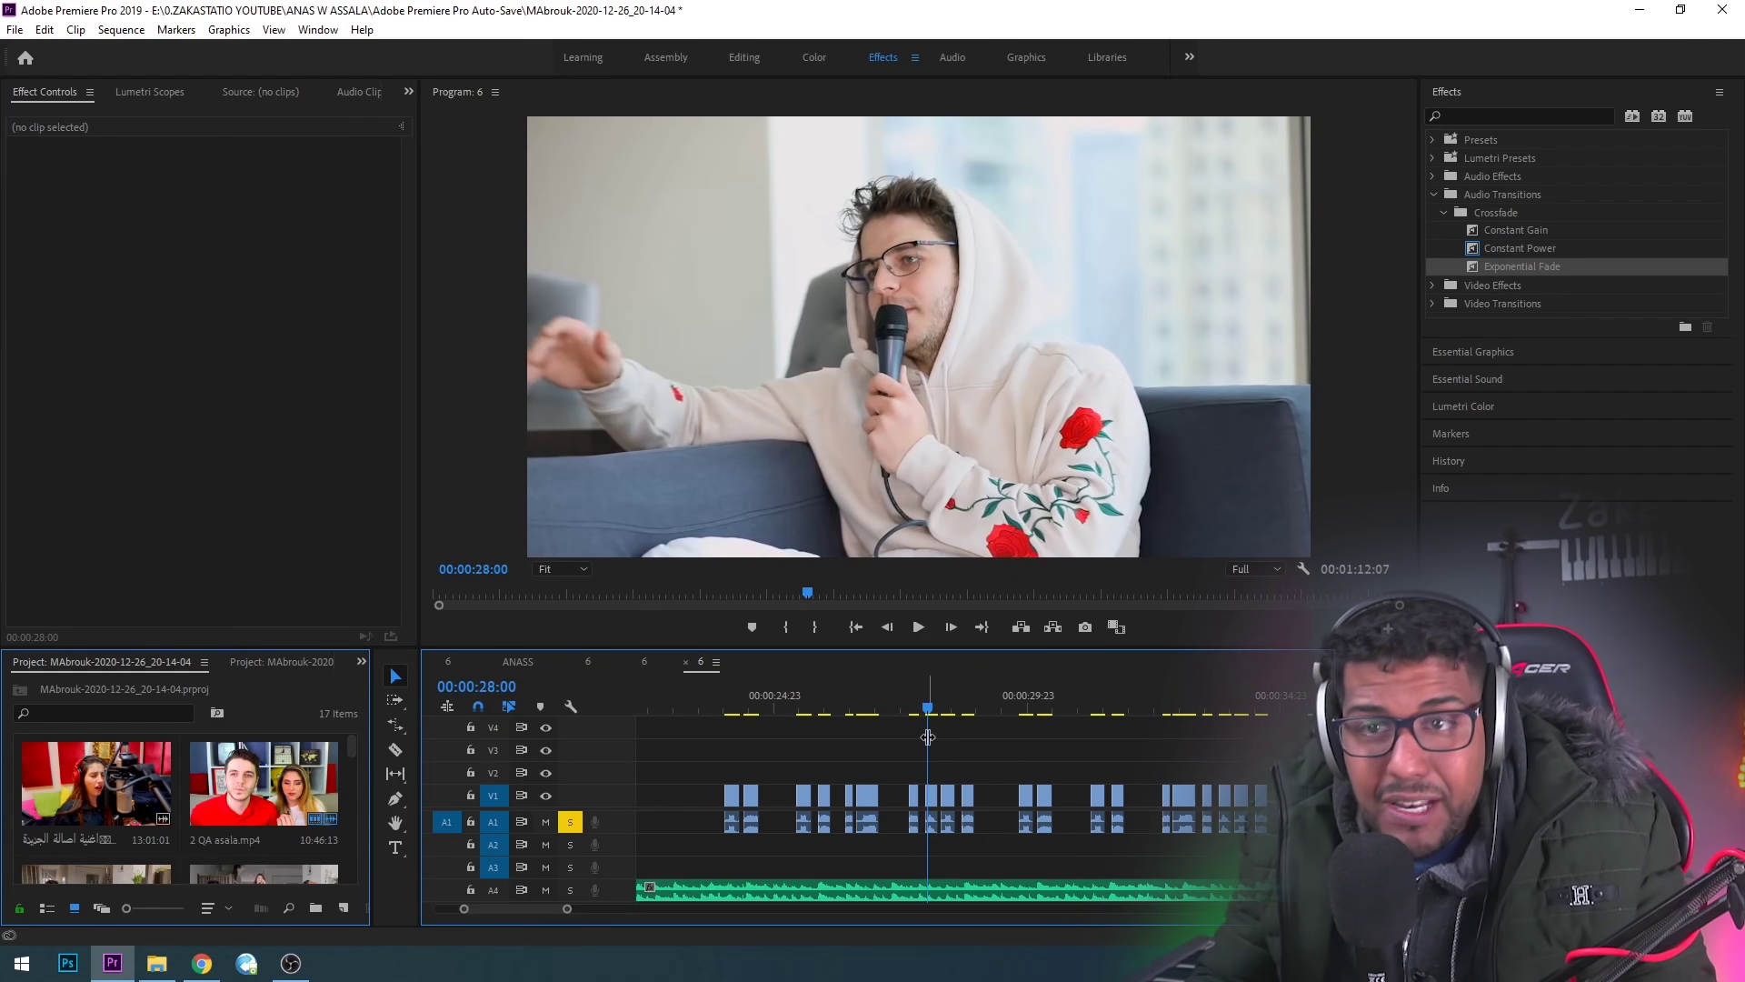
pyautogui.click(929, 797)
pyautogui.moveTo(925, 793); pyautogui.dragTo(891, 794)
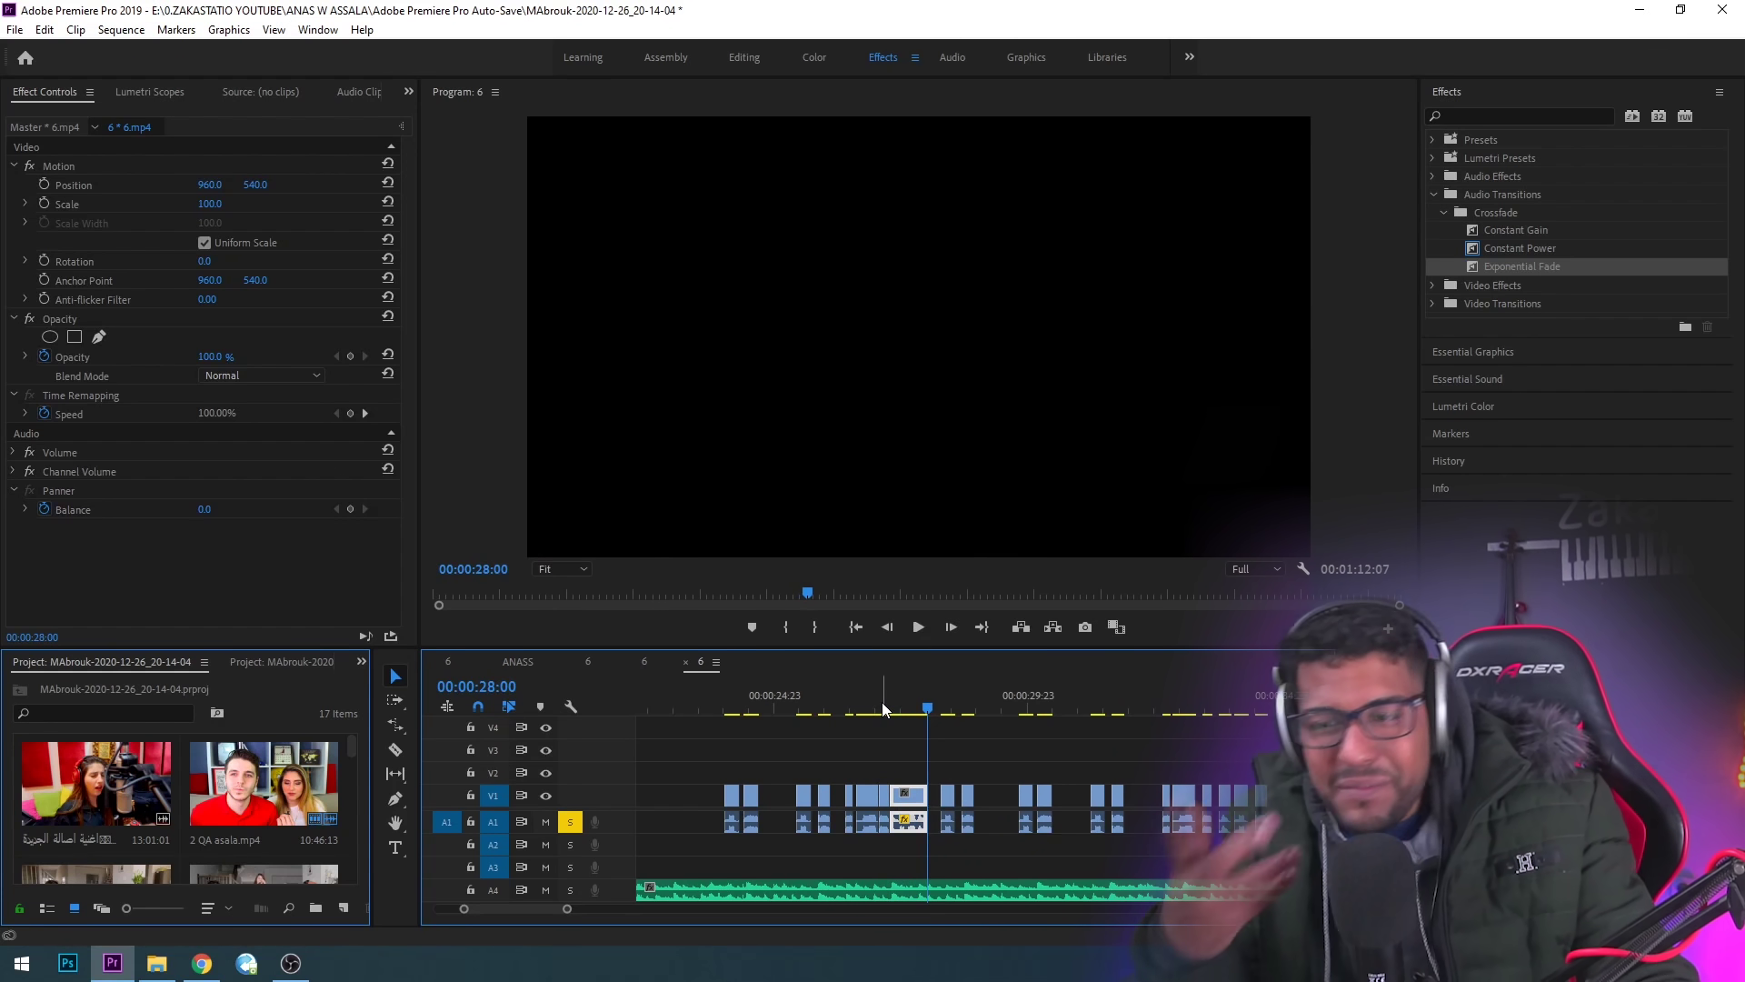
pyautogui.press('Delete')
pyautogui.hotkey('ctrl', 'z')
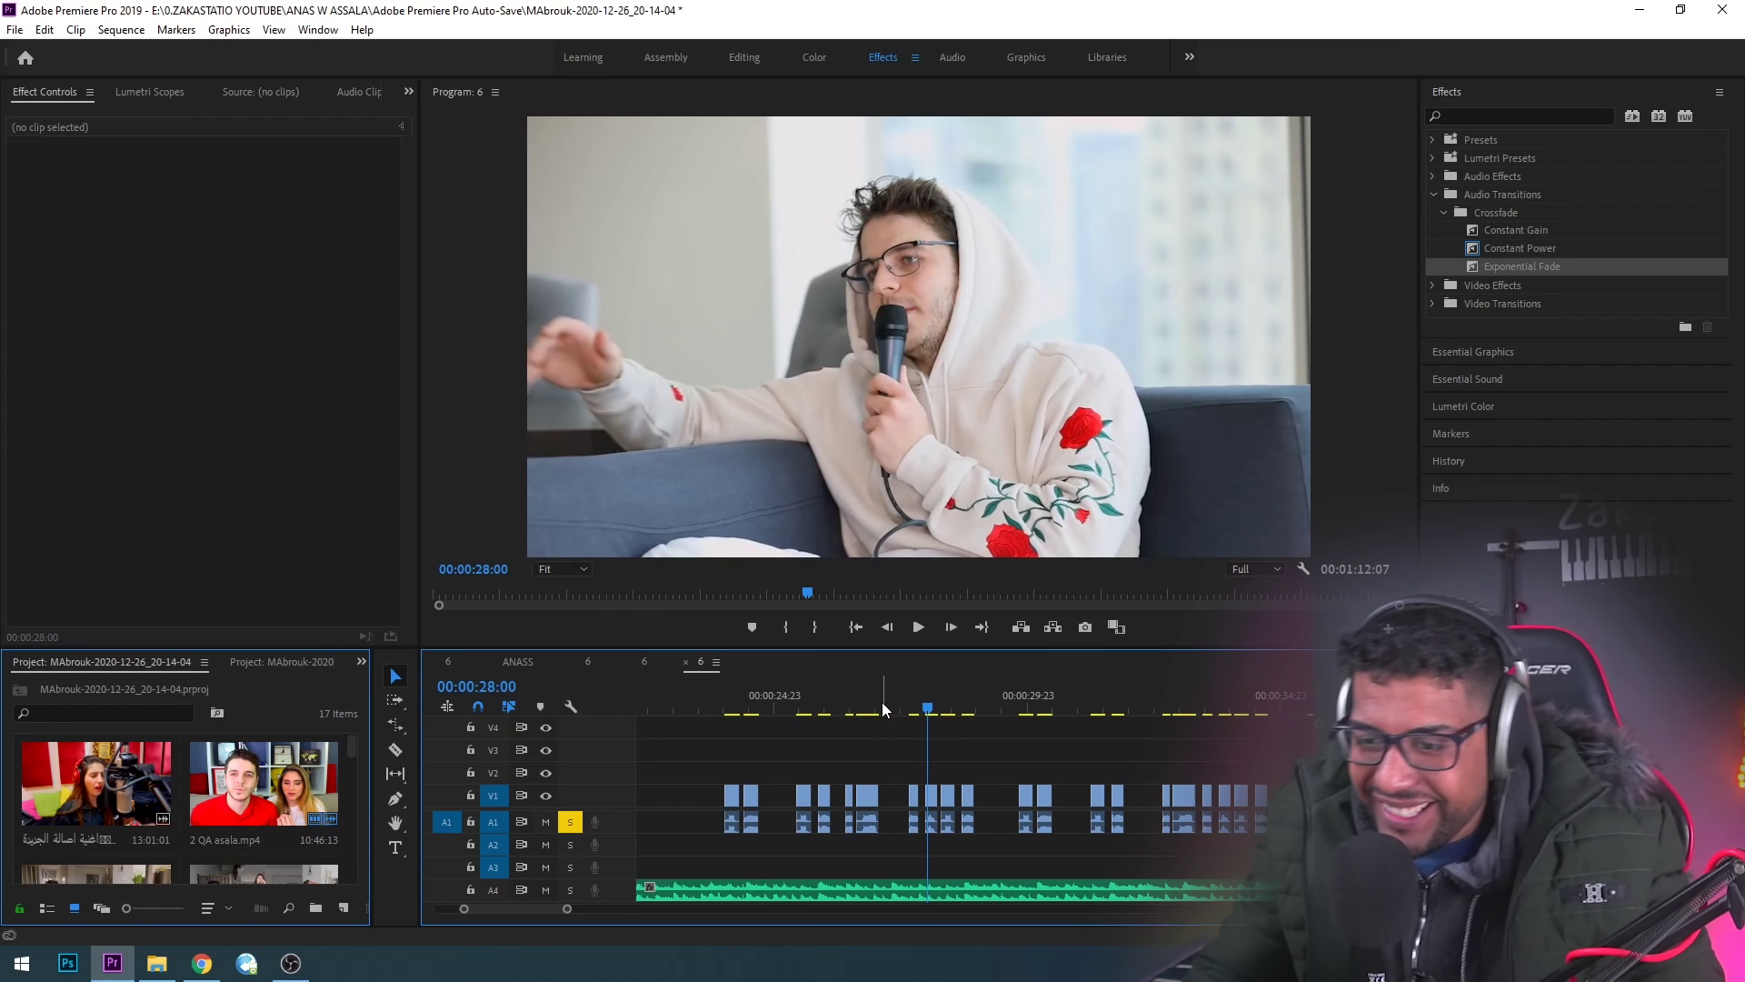
# - Play back the following short clips from 28 seconds to about 40 seconds
pyautogui.press('space')
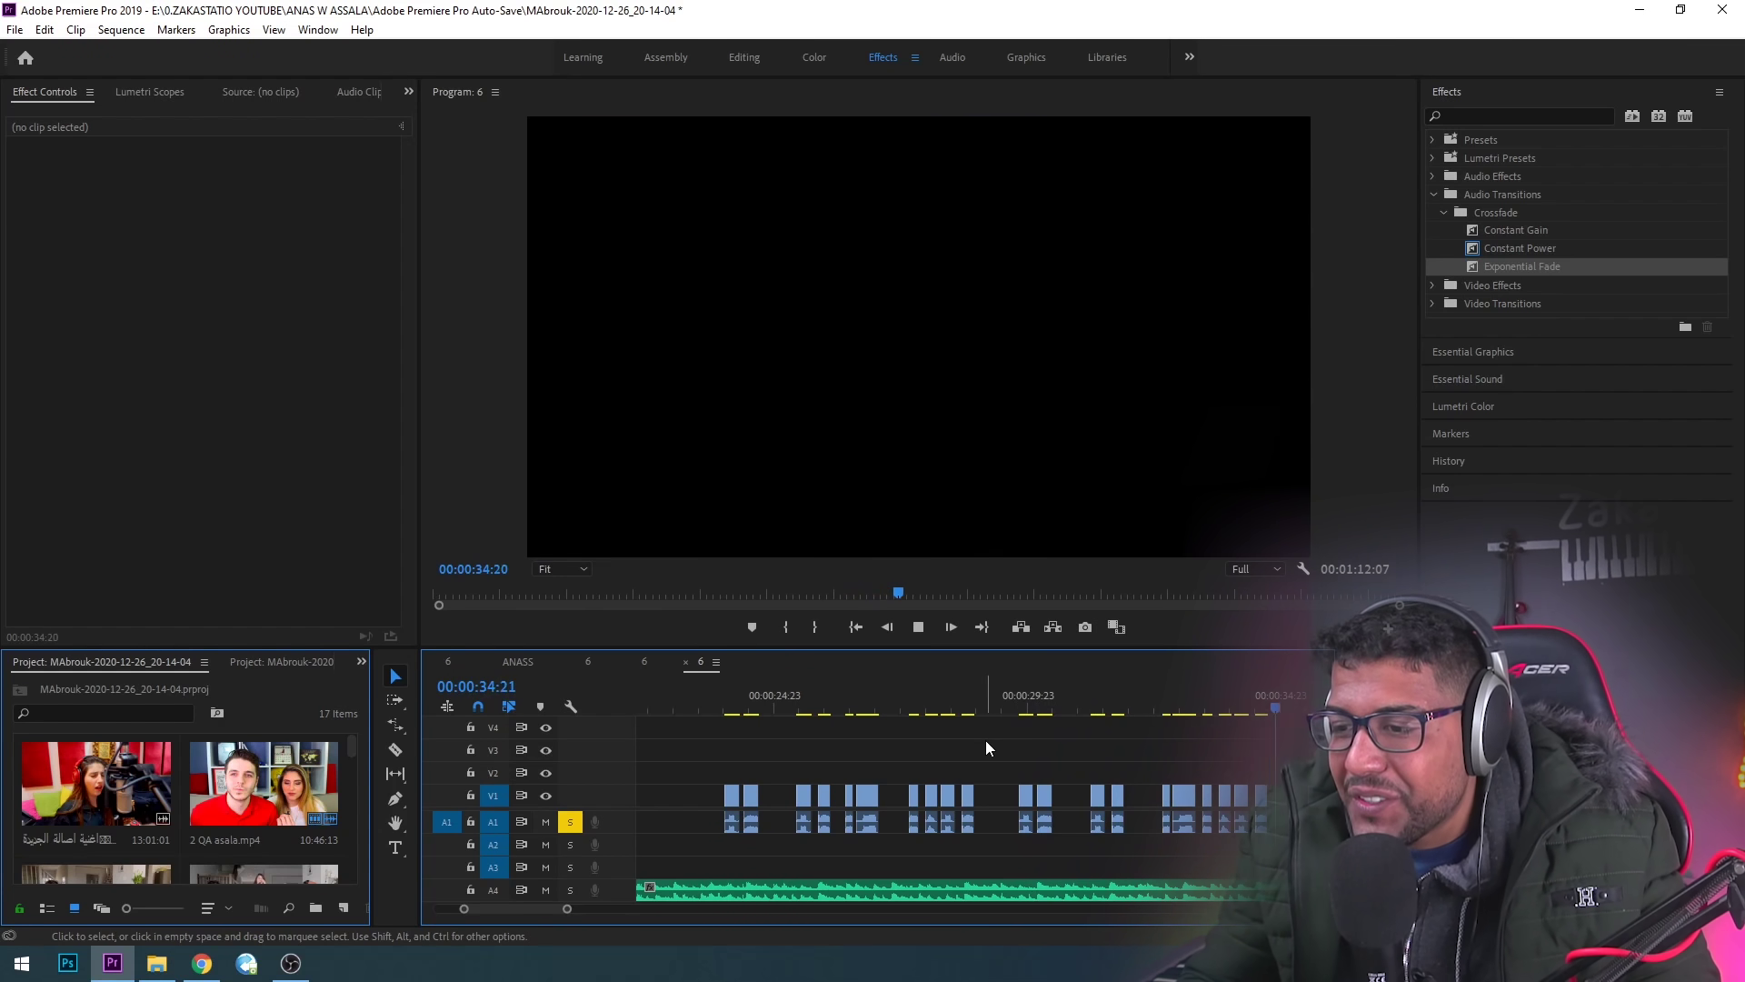
pyautogui.press('space')
pyautogui.press('space')
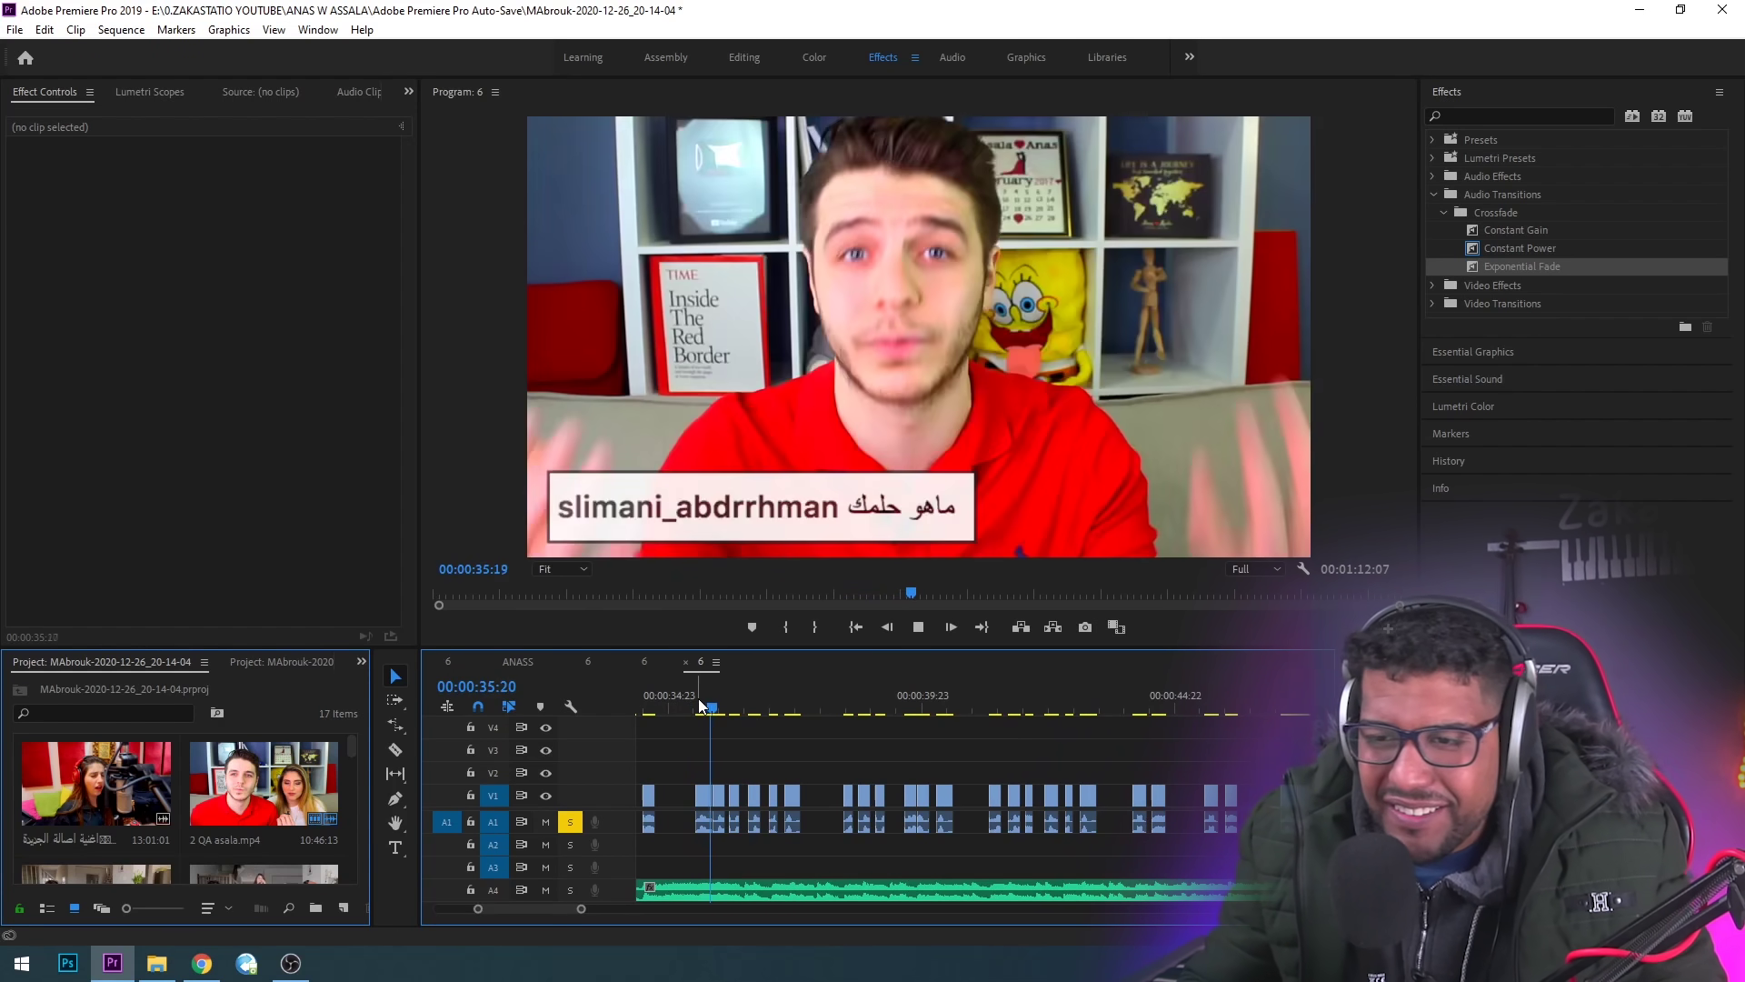
pyautogui.press('space')
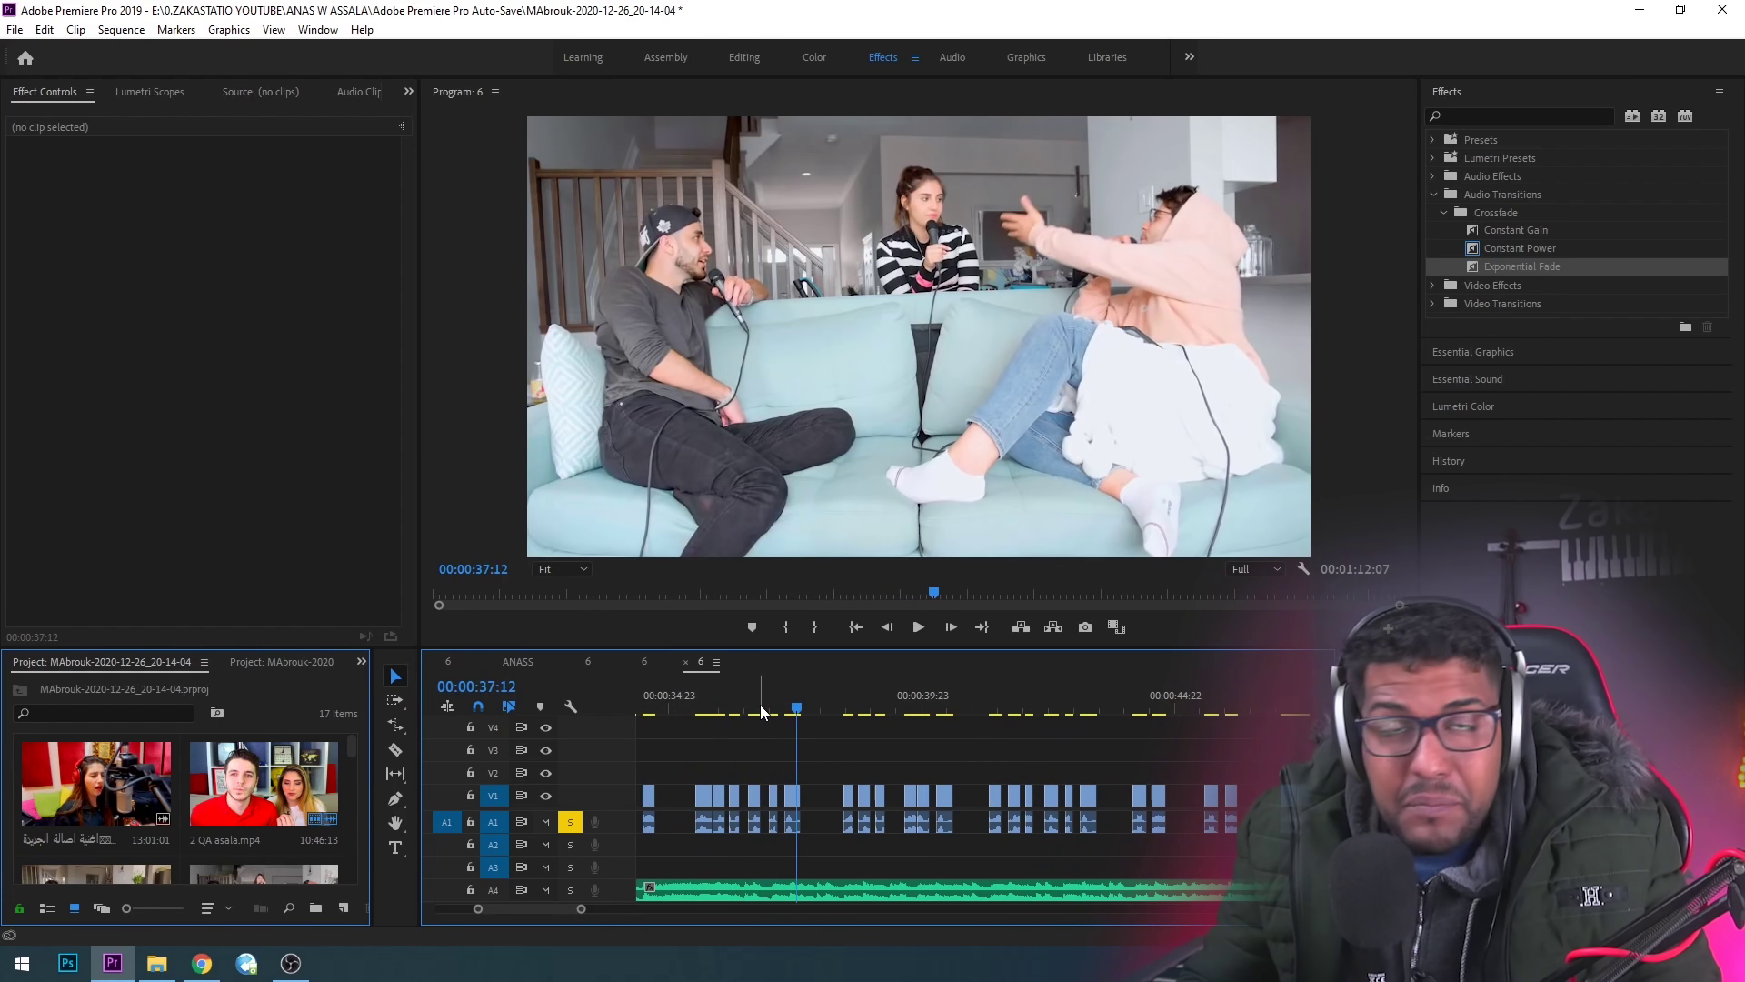
pyautogui.moveTo(790, 796); pyautogui.dragTo(811, 796)
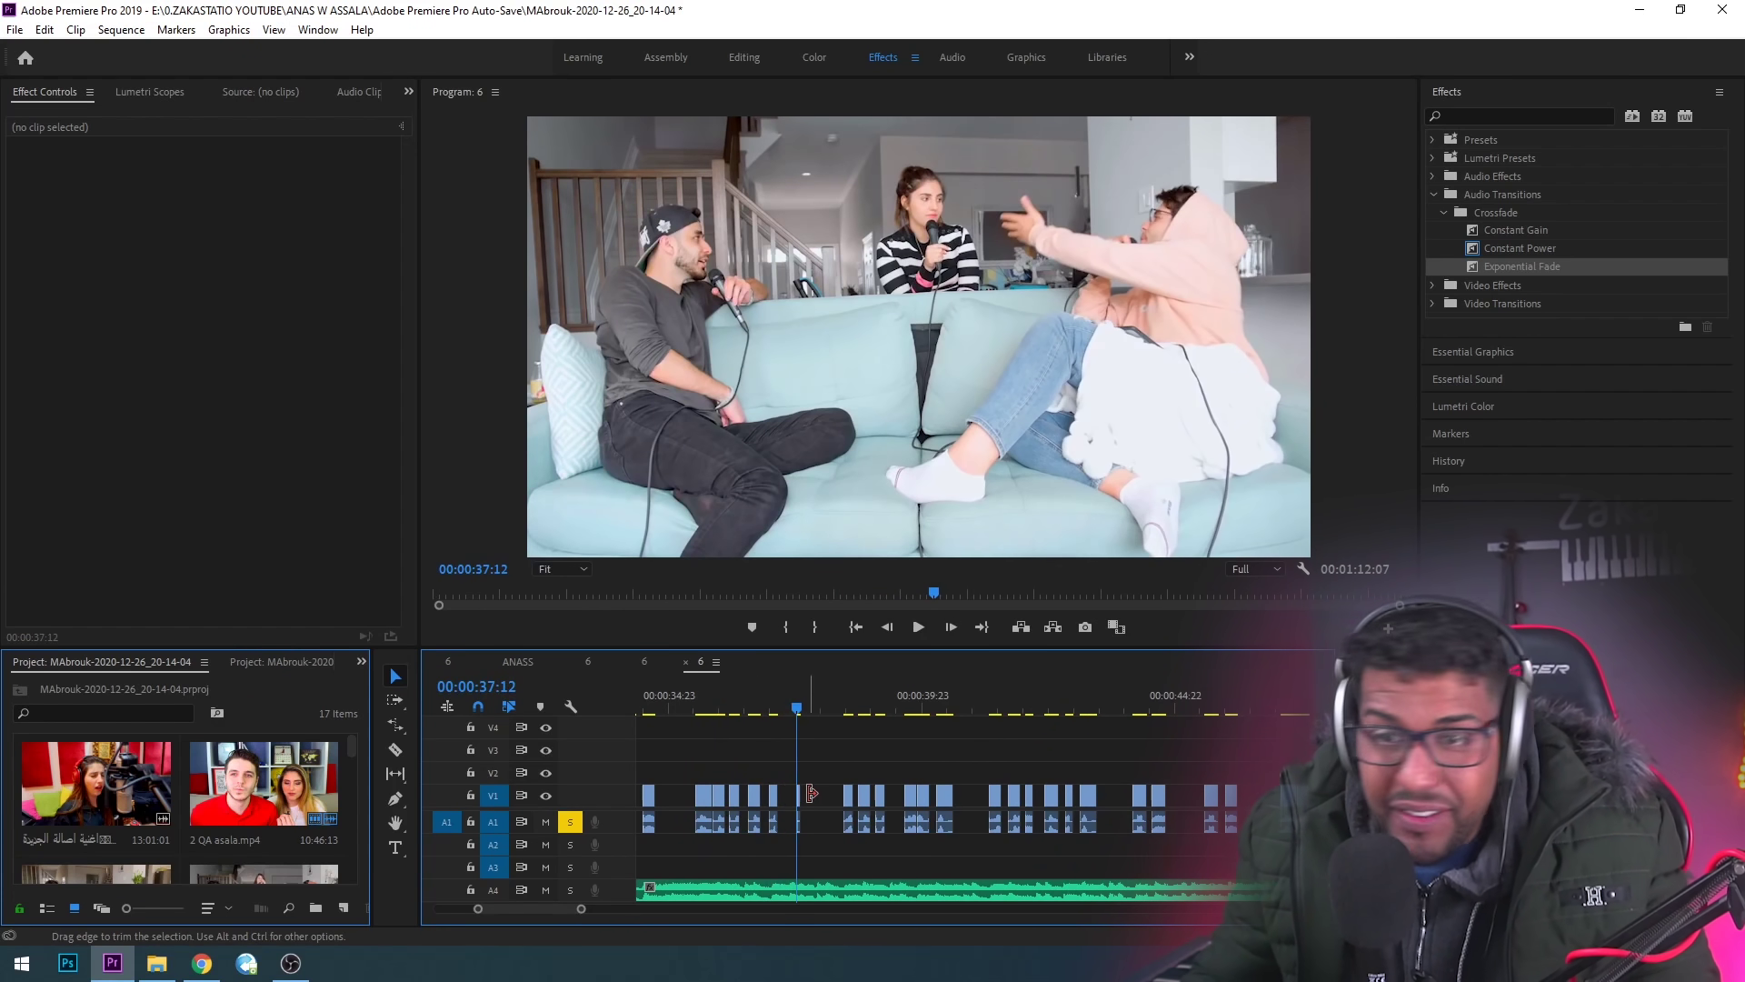
pyautogui.press('space')
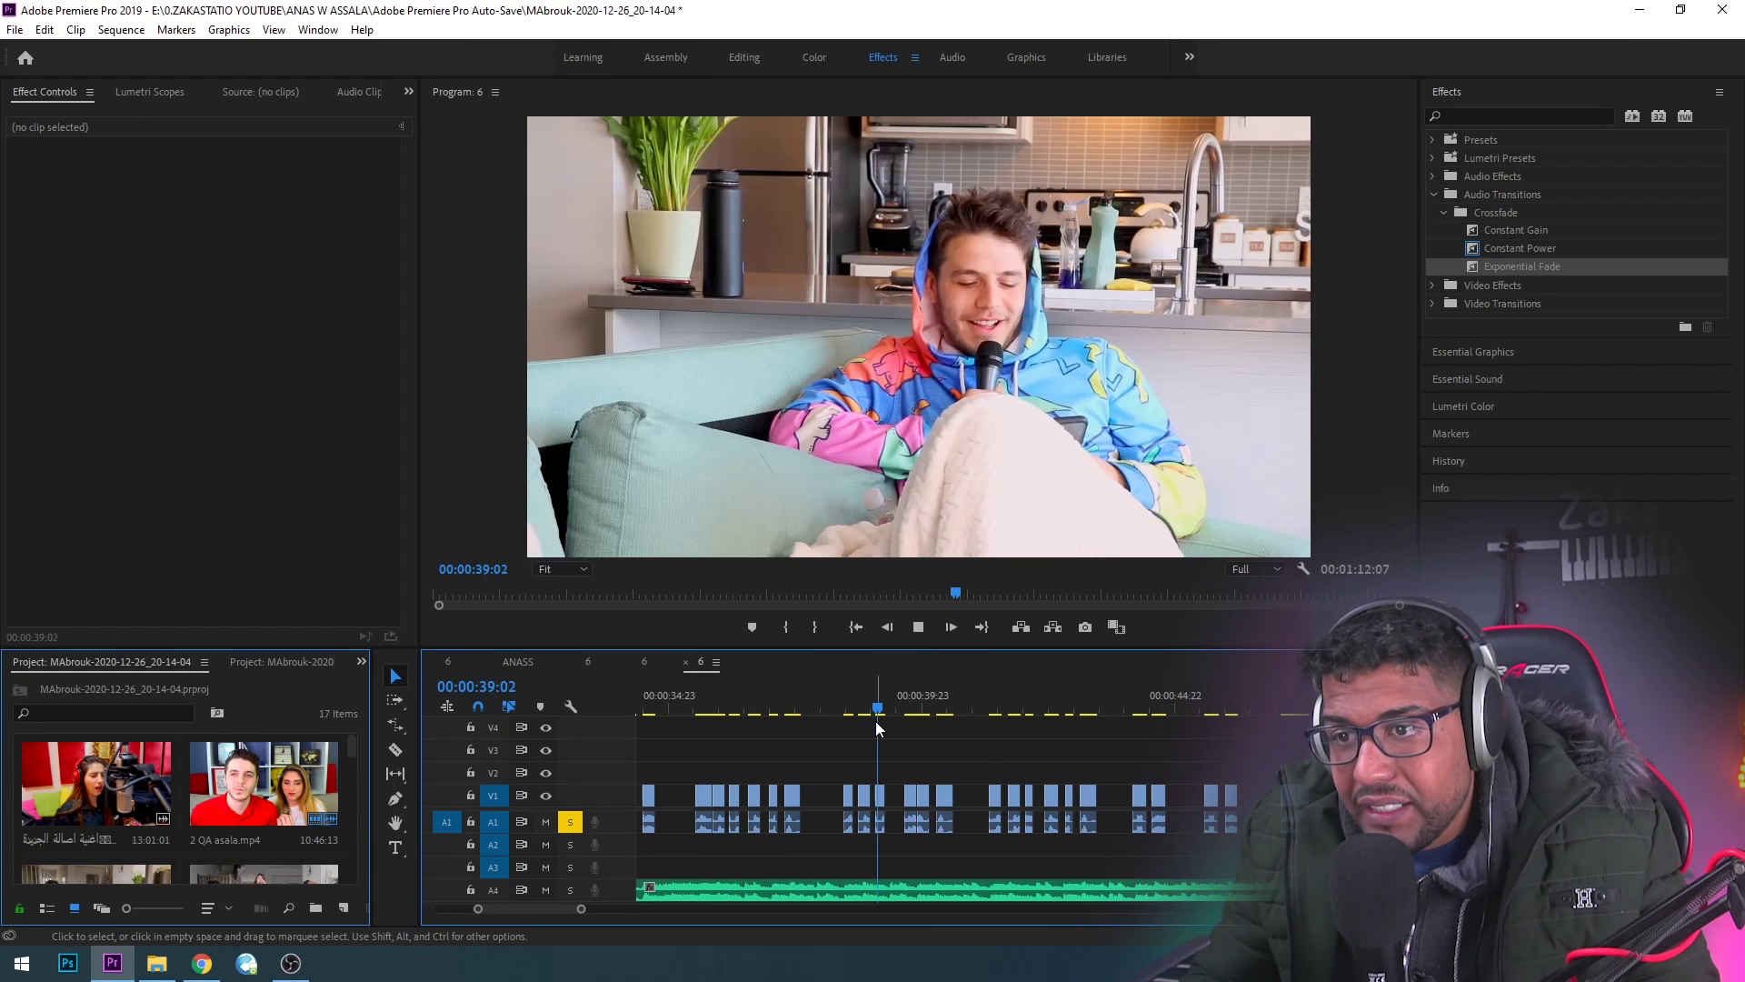
pyautogui.press('space')
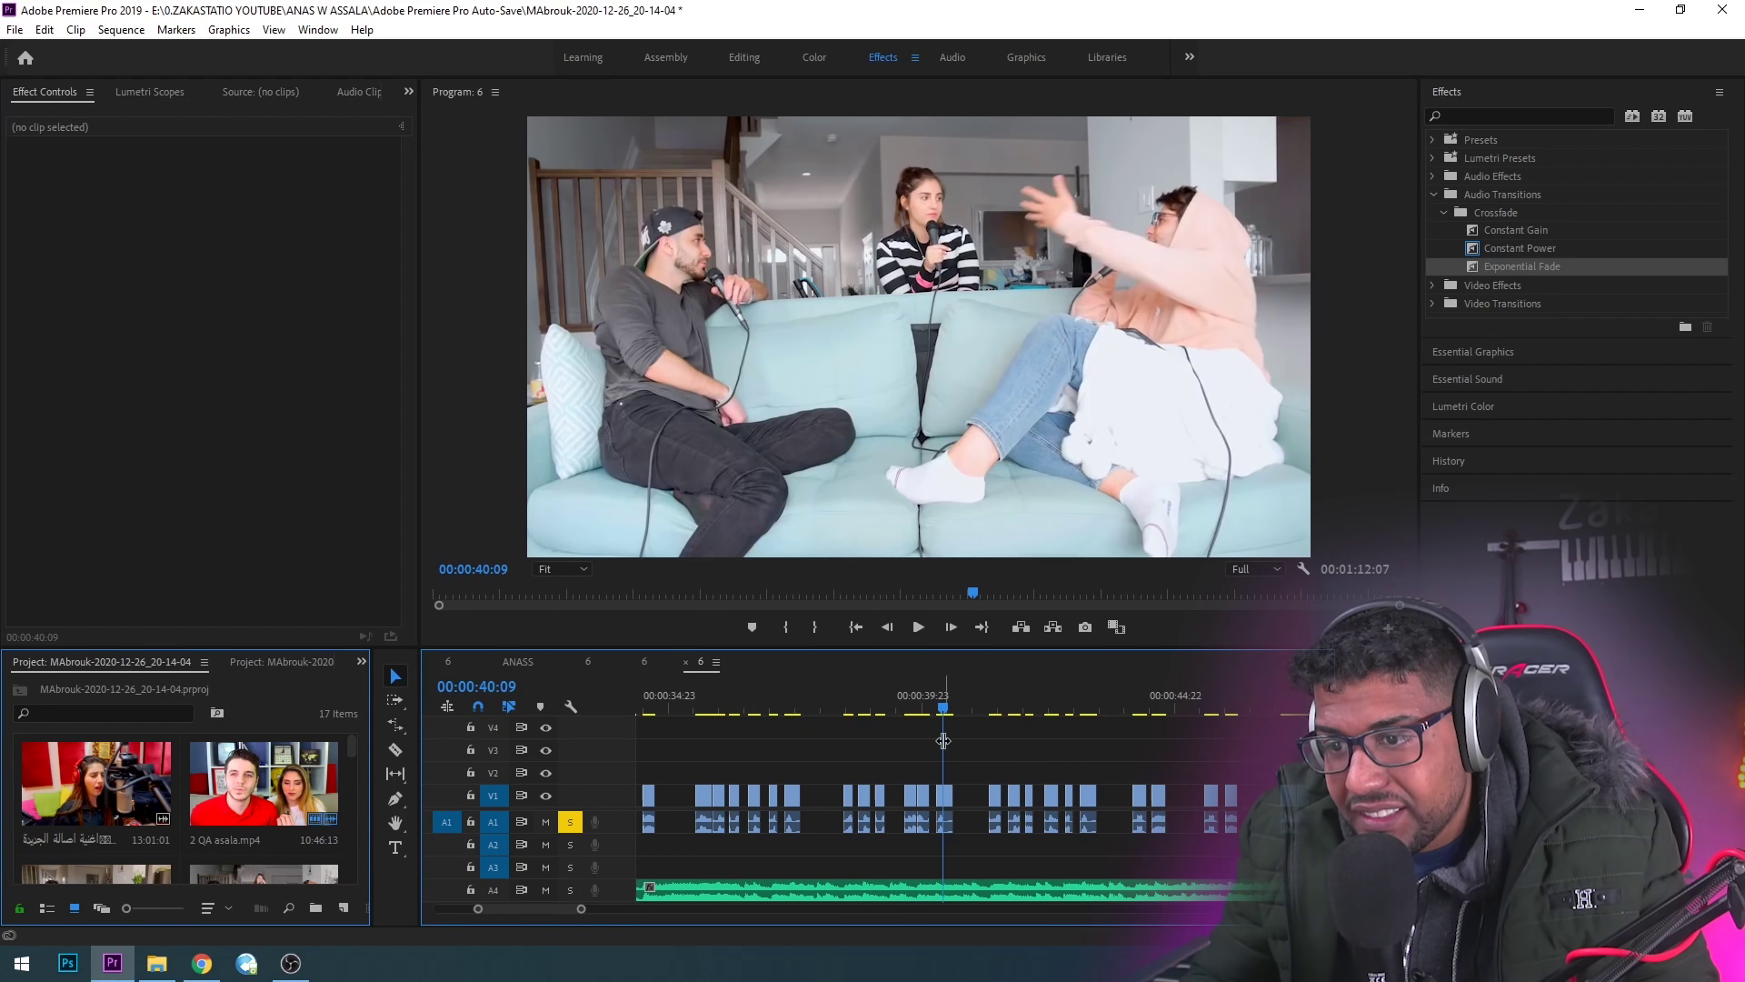
# - Lengthen the 12.mp4 clip near 39 seconds and play back its extended footage
pyautogui.moveTo(897, 770)
pyautogui.mouseDown()
pyautogui.moveTo(850, 811)
pyautogui.moveTo(872, 797)
pyautogui.mouseUp()
pyautogui.moveTo(896, 802)
pyautogui.mouseDown()
pyautogui.moveTo(868, 801)
pyautogui.moveTo(907, 796)
pyautogui.mouseUp()
pyautogui.click(846, 682)
pyautogui.press('space')
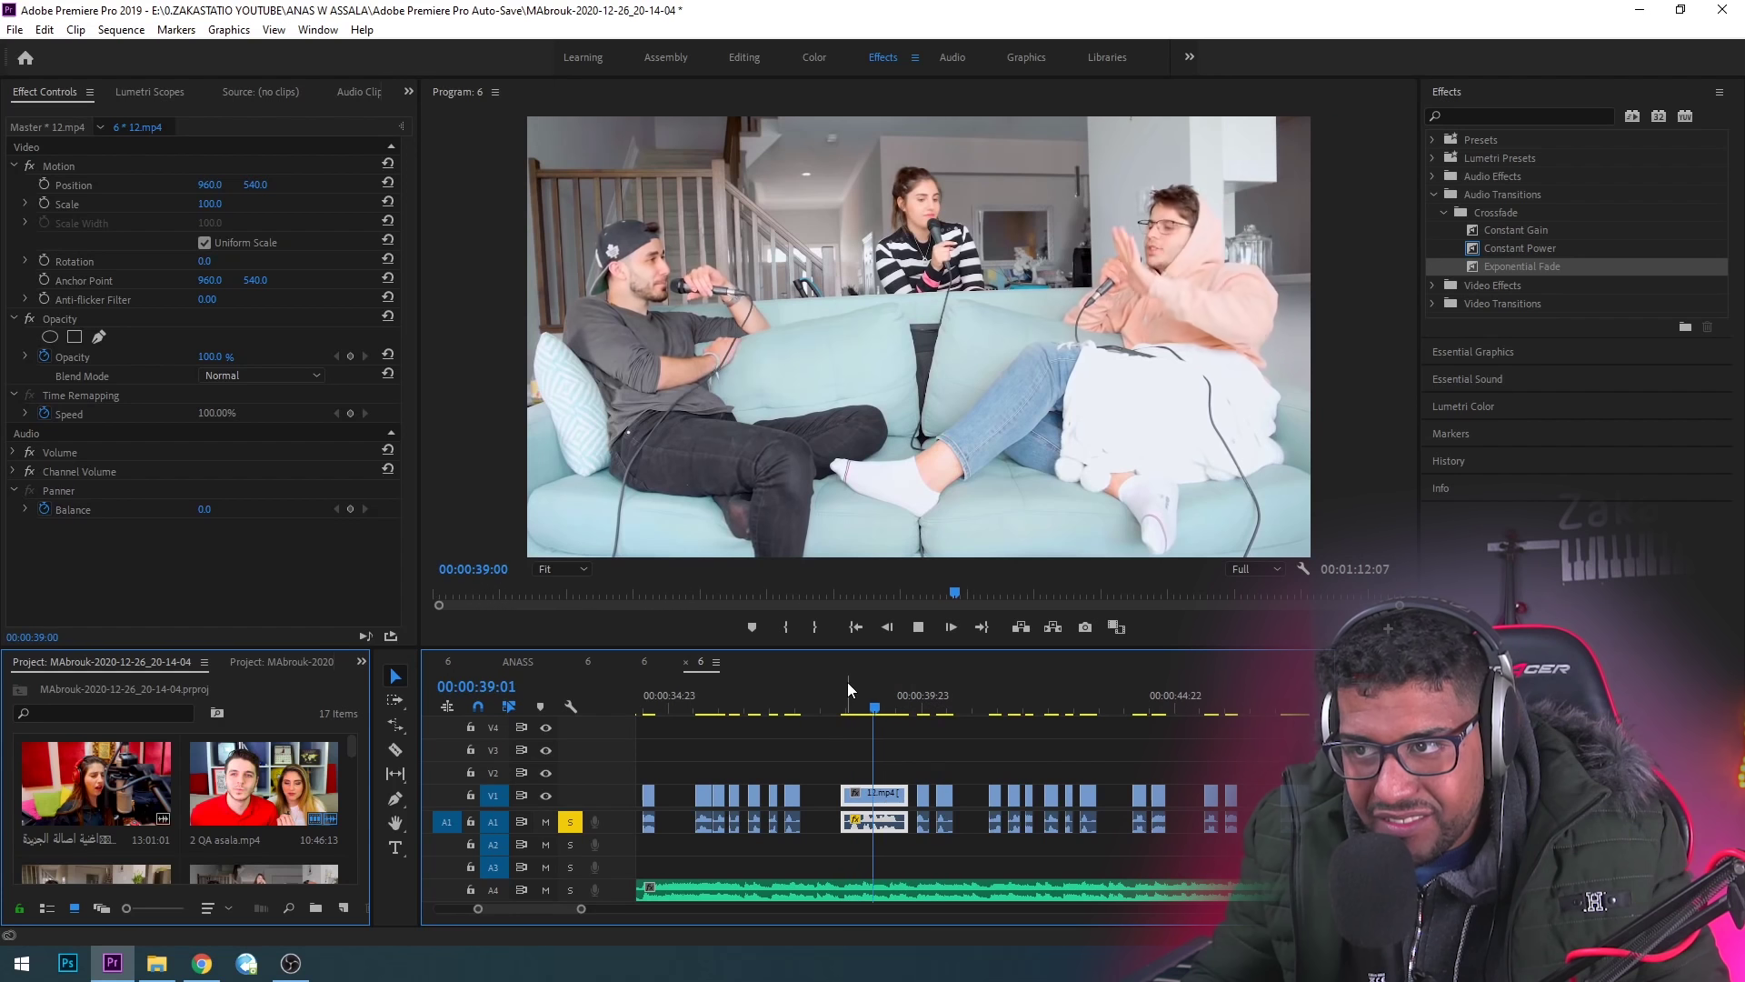
pyautogui.press('Delete')
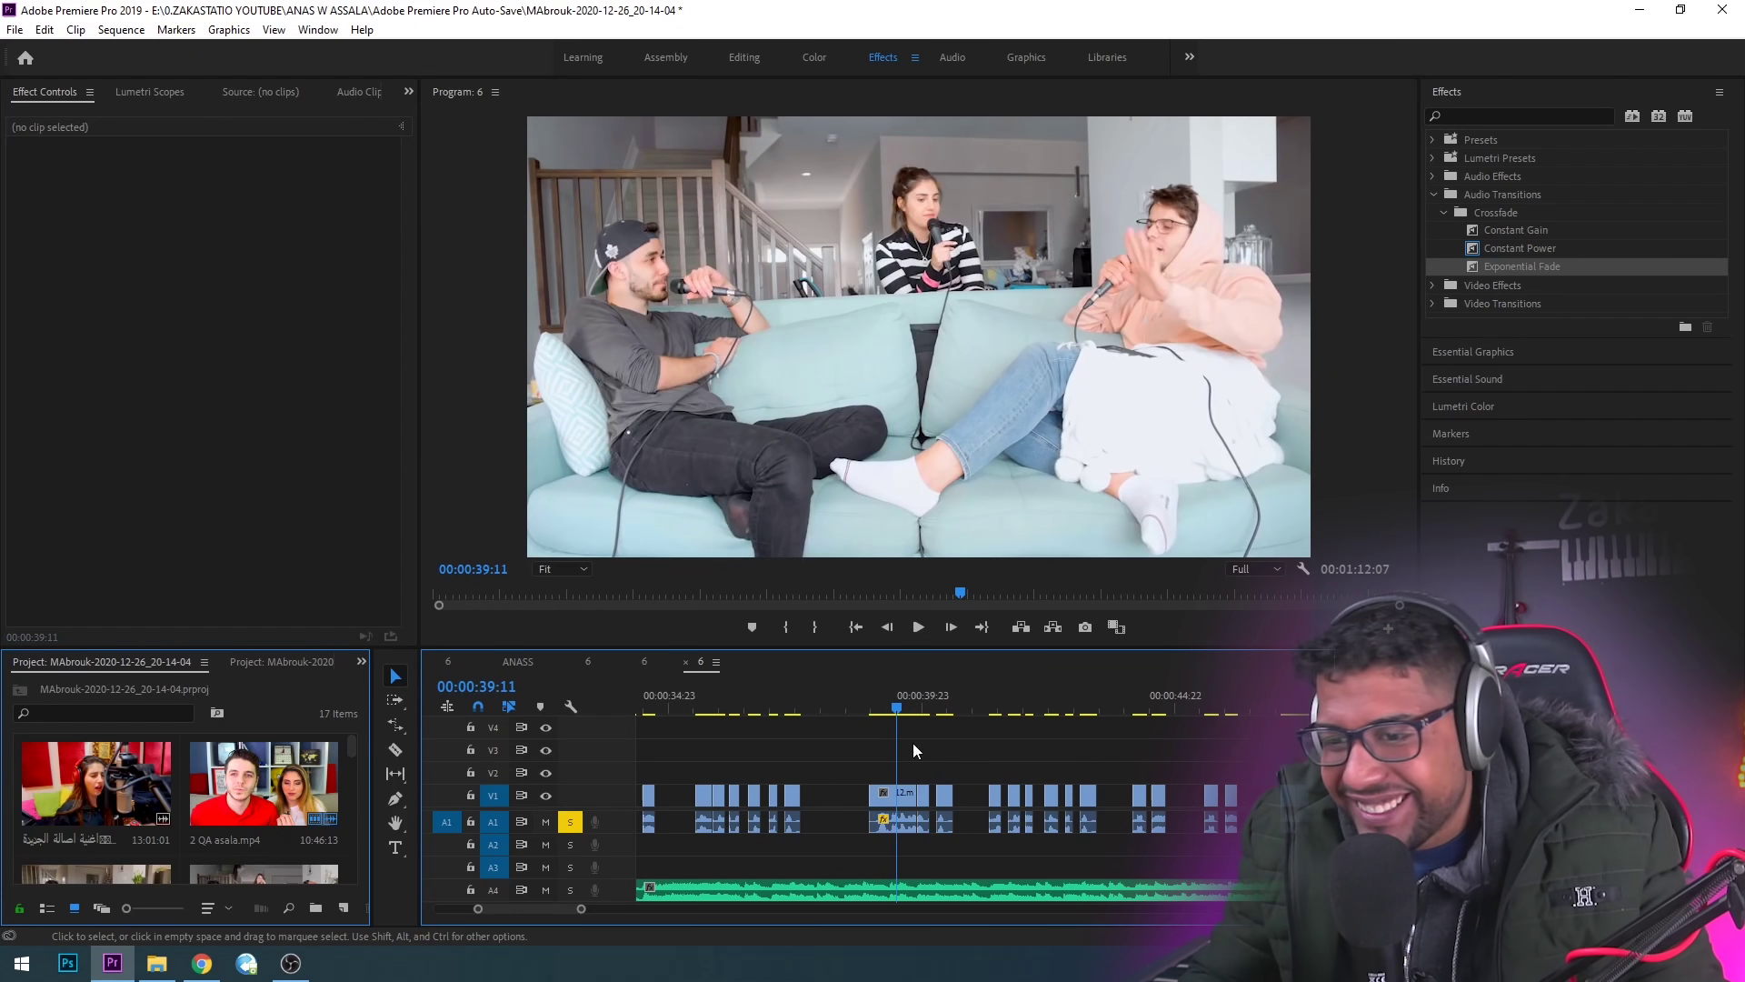
pyautogui.press('space')
pyautogui.press('space')
# - Extend the end of the 2 QA asala.mp4 clip near 40 seconds, play it, and undo the extension
pyautogui.moveTo(910, 799)
pyautogui.mouseDown()
pyautogui.moveTo(882, 799)
pyautogui.moveTo(936, 798)
pyautogui.mouseUp()
pyautogui.click(880, 694)
pyautogui.press('space')
pyautogui.press('space')
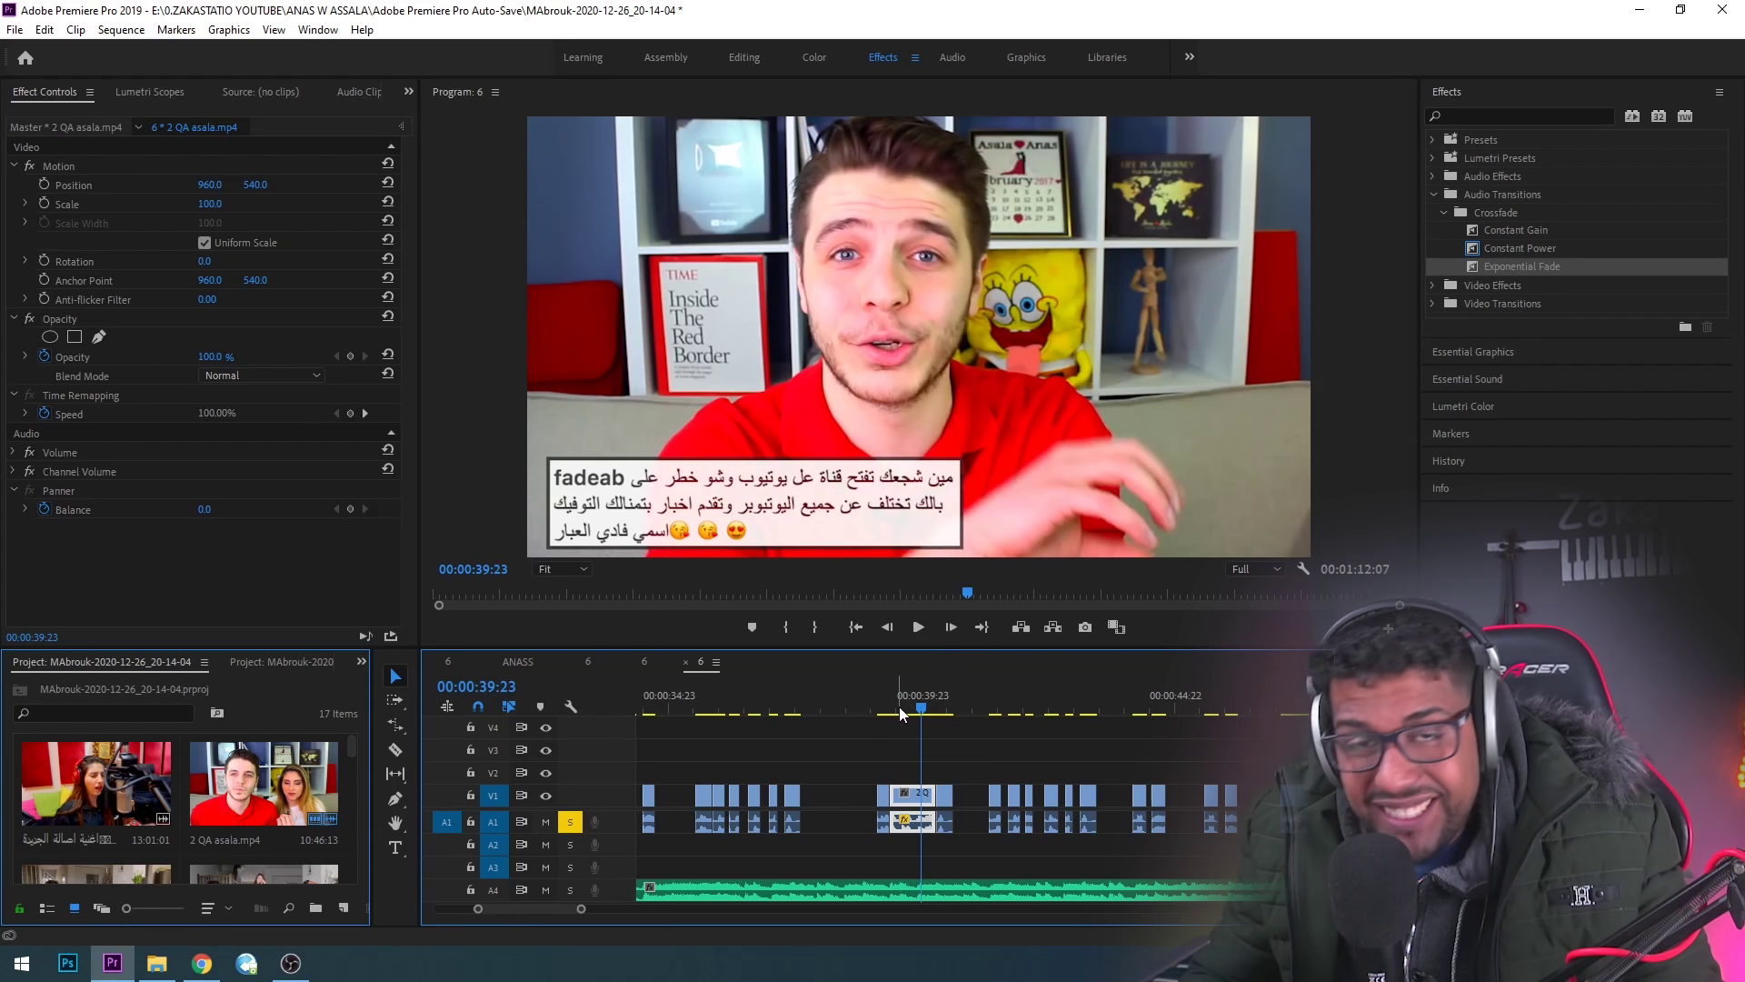
pyautogui.hotkey('ctrl', 'z')
# - Extend the start of the clip following 2 QA asala.mp4 to an earlier point and play it through
pyautogui.moveTo(938, 795); pyautogui.dragTo(922, 796)
pyautogui.press('space')
pyautogui.press('space')
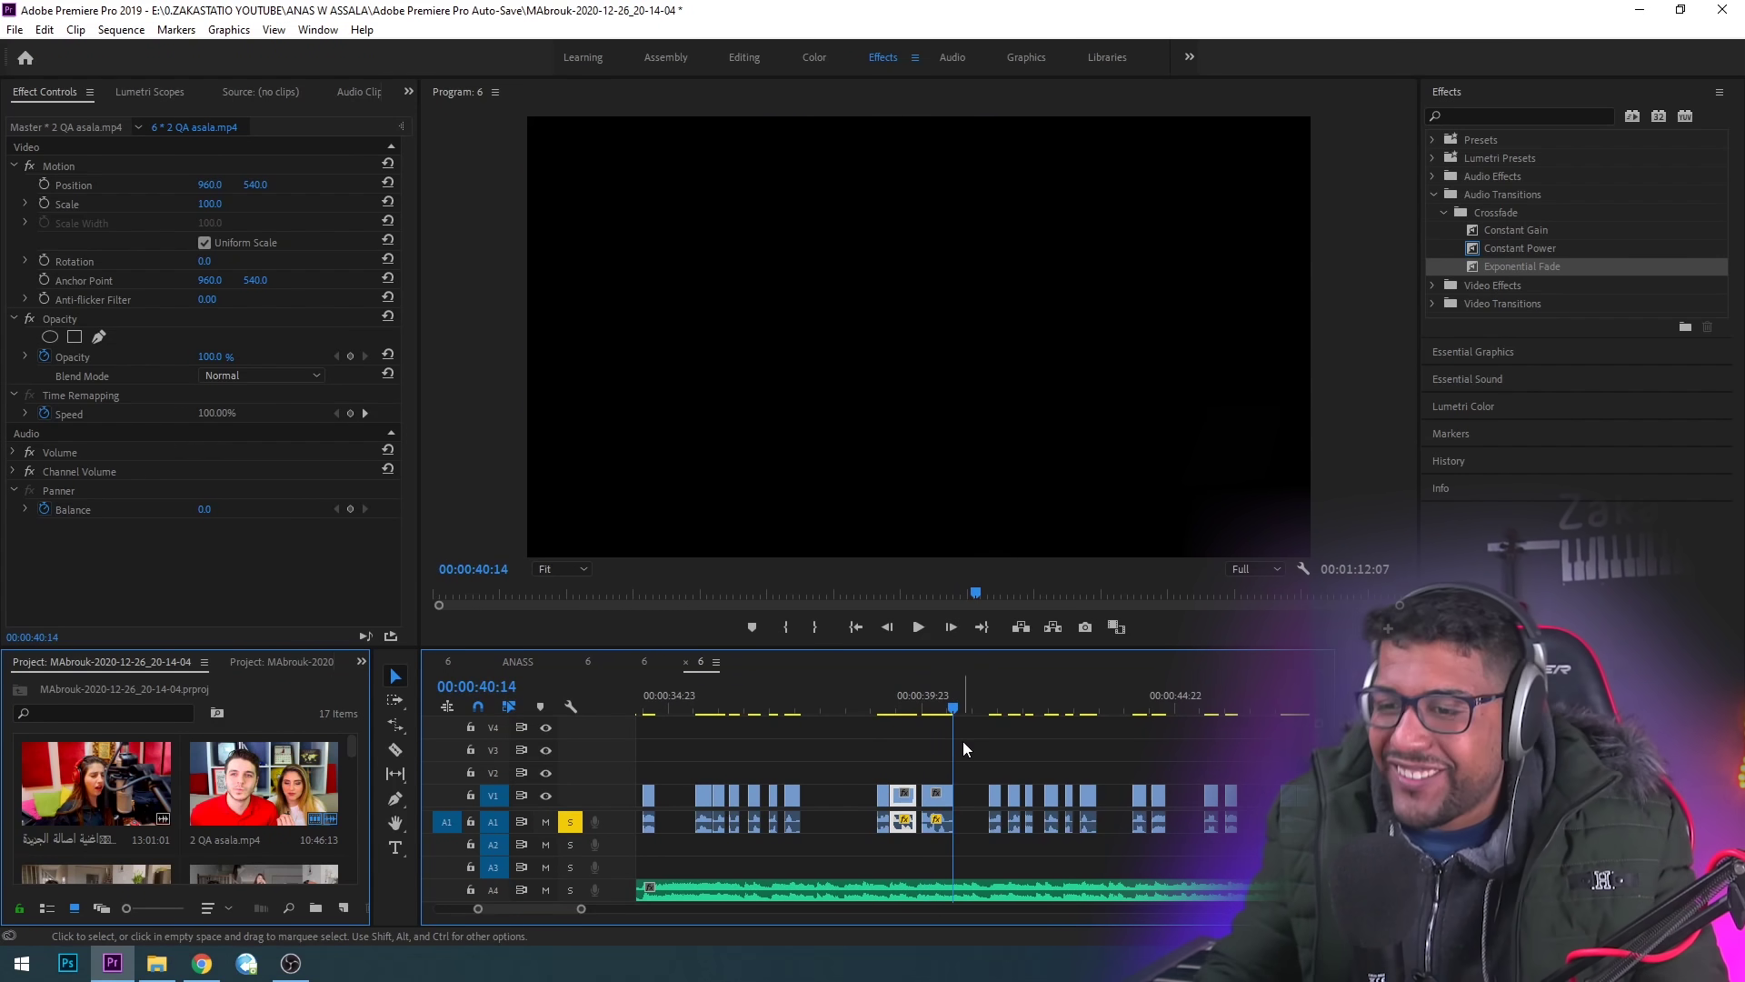
# - Undo the clip extensions near 40 seconds and play back the following short clips to about 43 seconds
pyautogui.hotkey('ctrl', 'z')
pyautogui.hotkey('ctrl', 'z')
pyautogui.hotkey('ctrl', 'z')
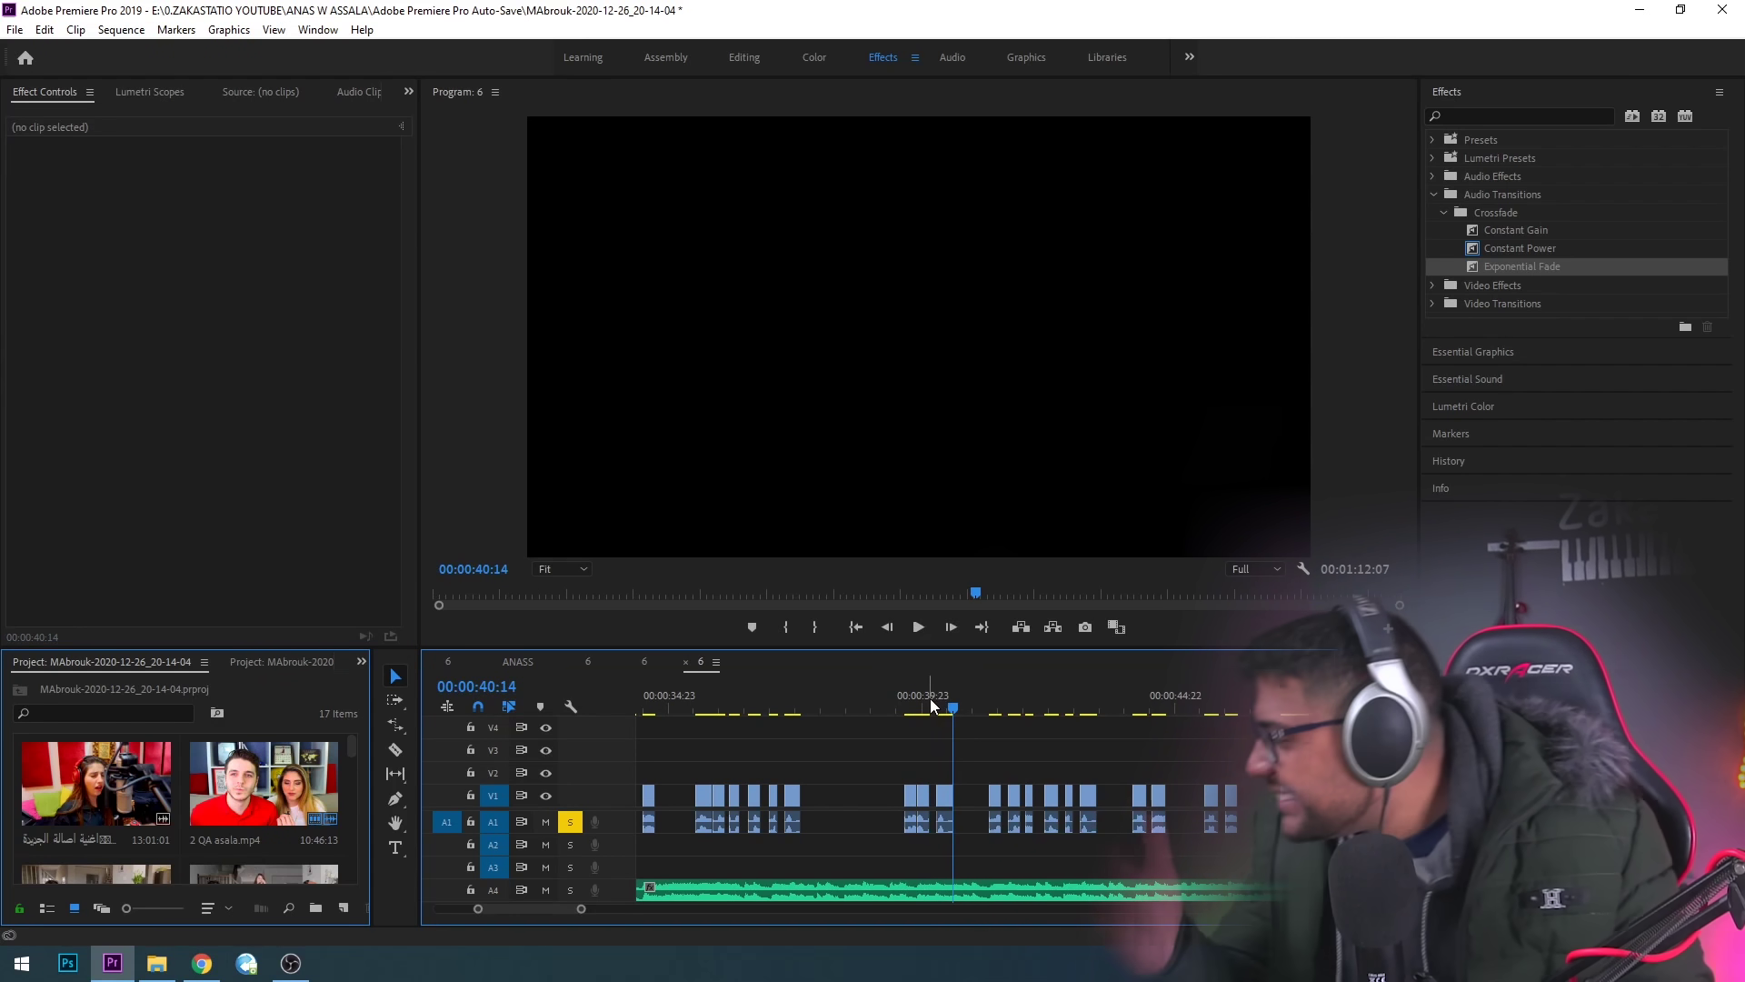
pyautogui.press('space')
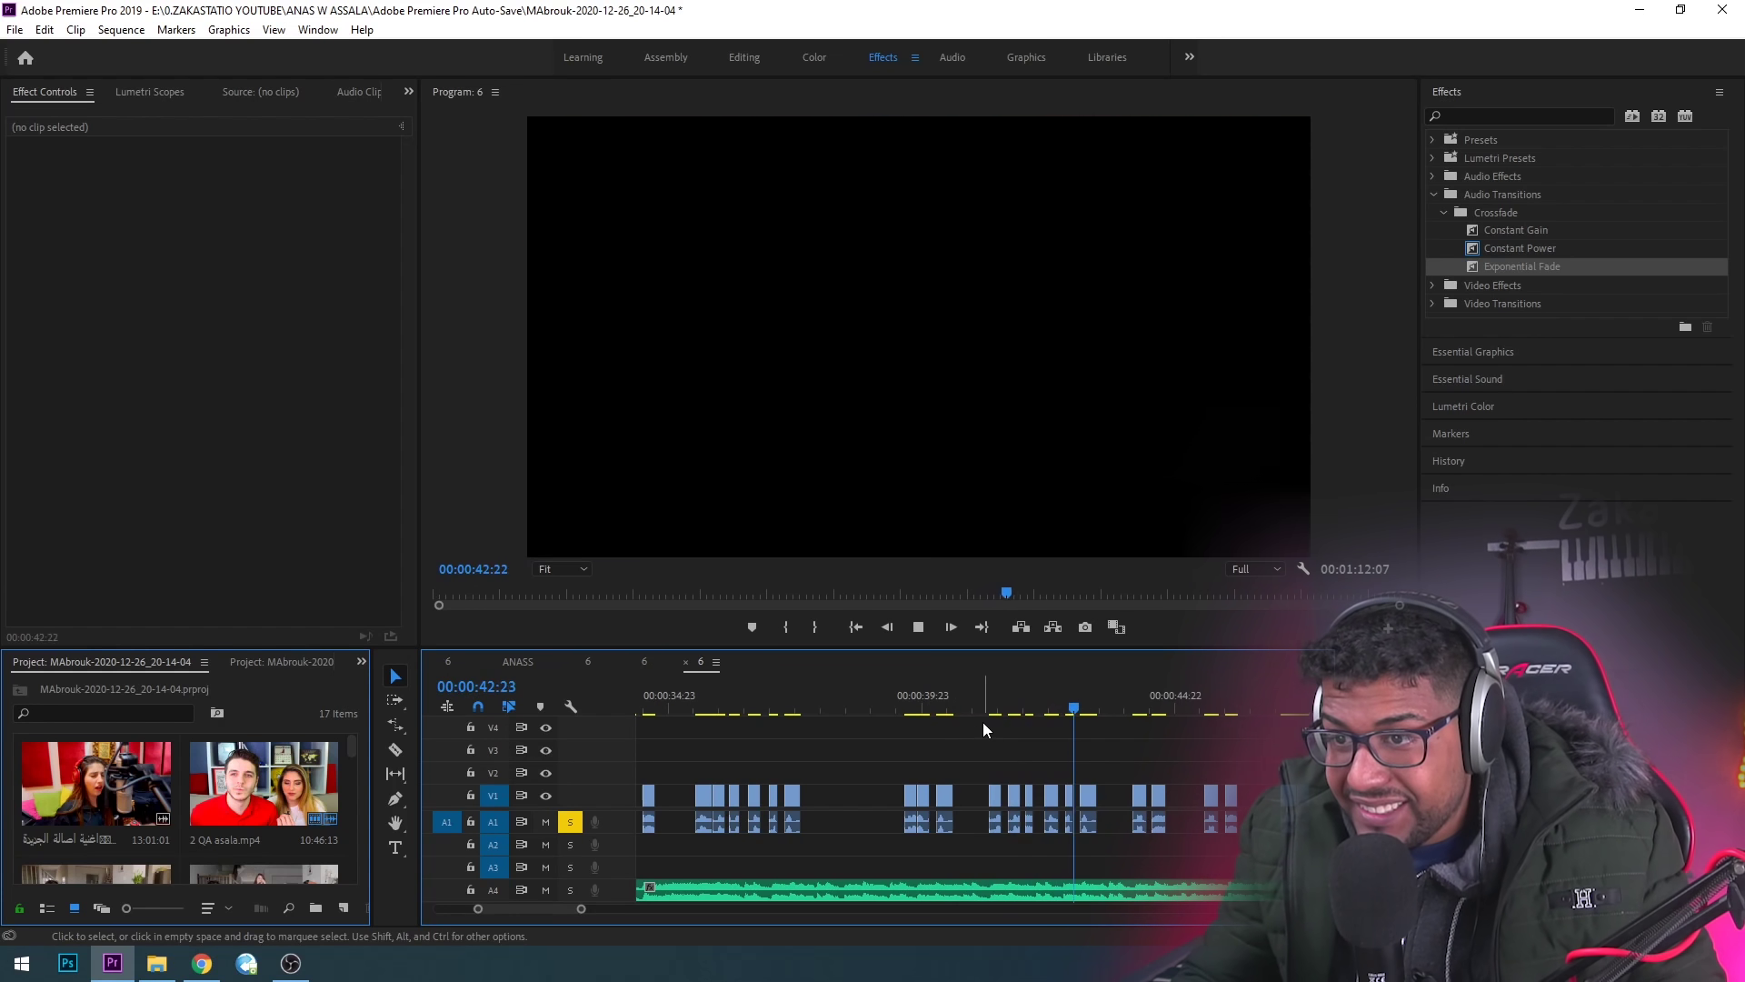
pyautogui.press('space')
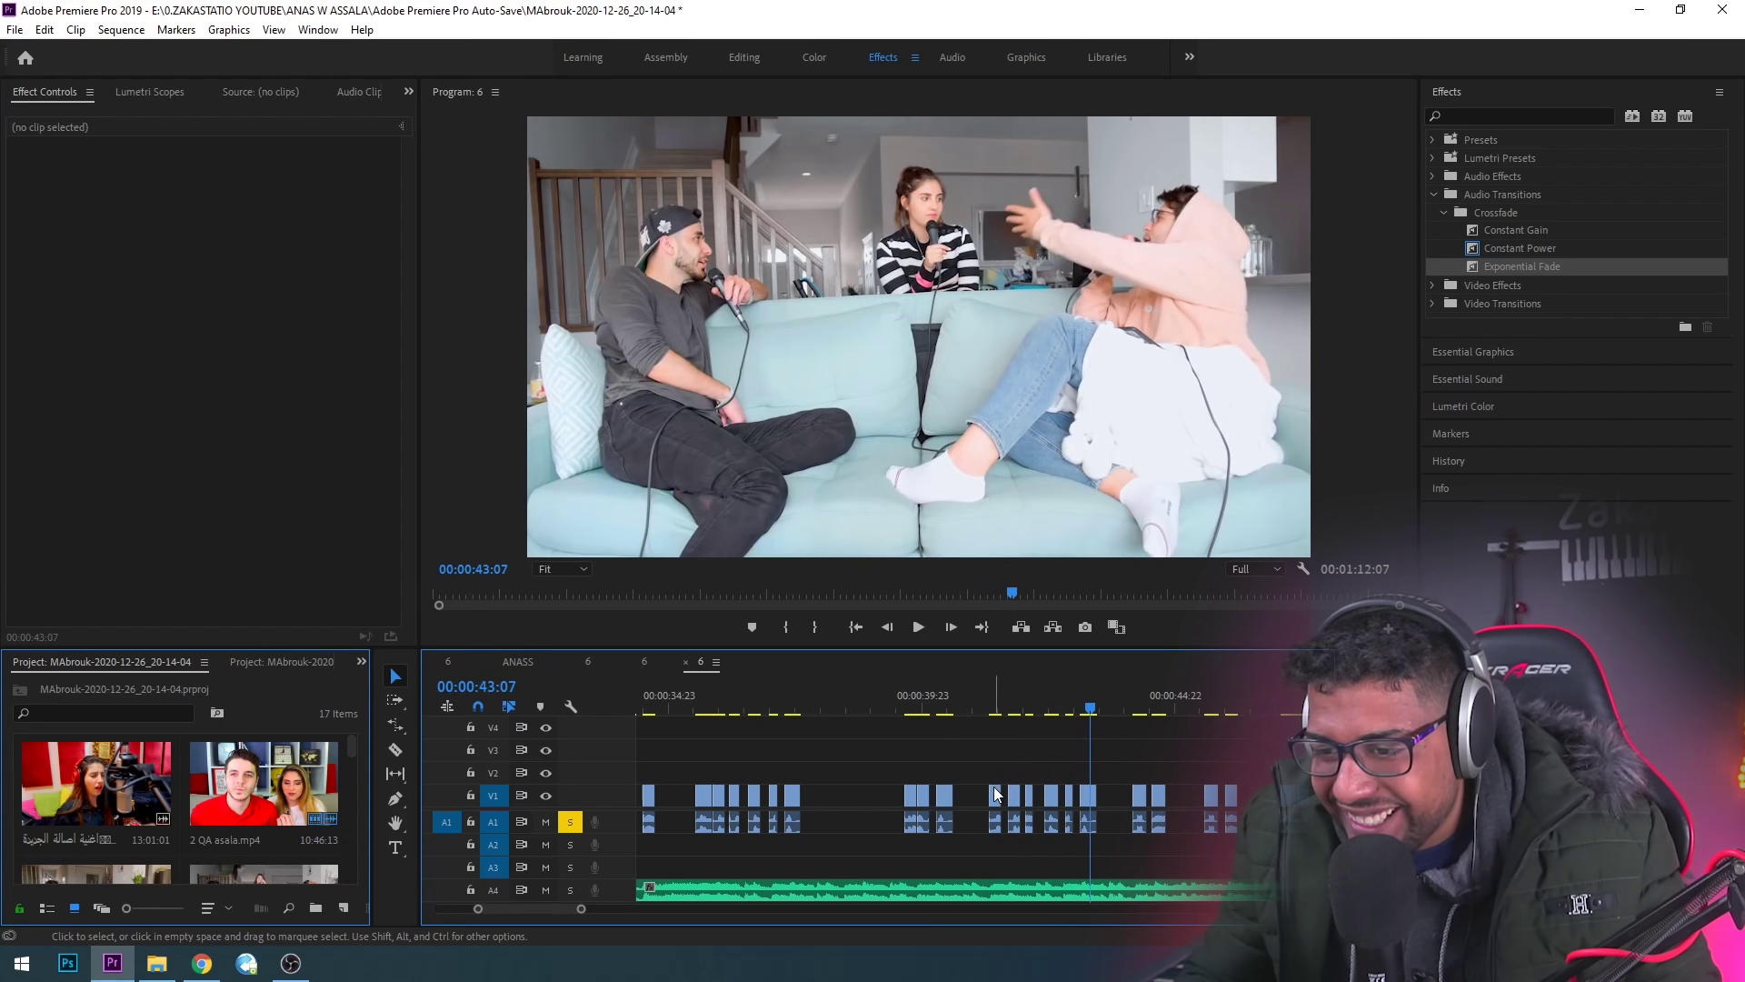
# - Shift the 4.mp4 clip slightly earlier, to about 41 seconds, and play it back
pyautogui.moveTo(992, 800); pyautogui.dragTo(981, 804)
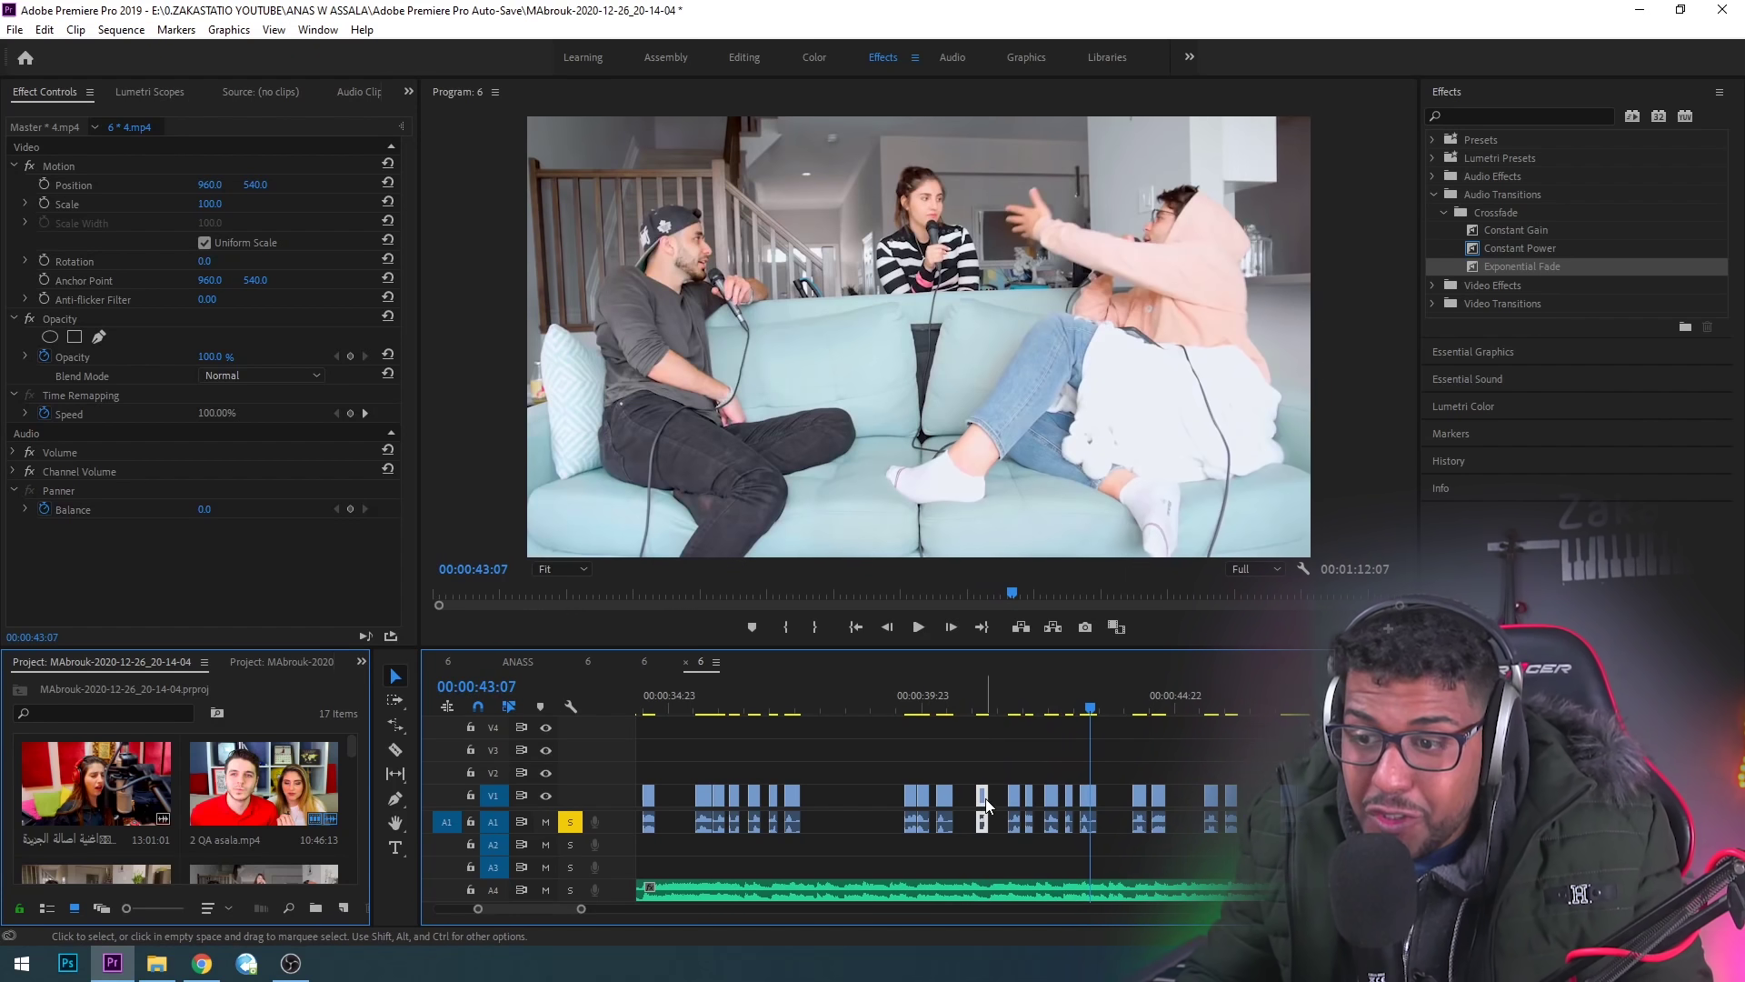
pyautogui.click(969, 707)
pyautogui.press('space')
pyautogui.press('space')
pyautogui.hotkey('ctrl', 'z')
pyautogui.moveTo(994, 703); pyautogui.dragTo(984, 798)
# - Play back the short clips between about 42 and 43 seconds
pyautogui.hotkey('shift', 'Right')
pyautogui.hotkey('shift', 'Right')
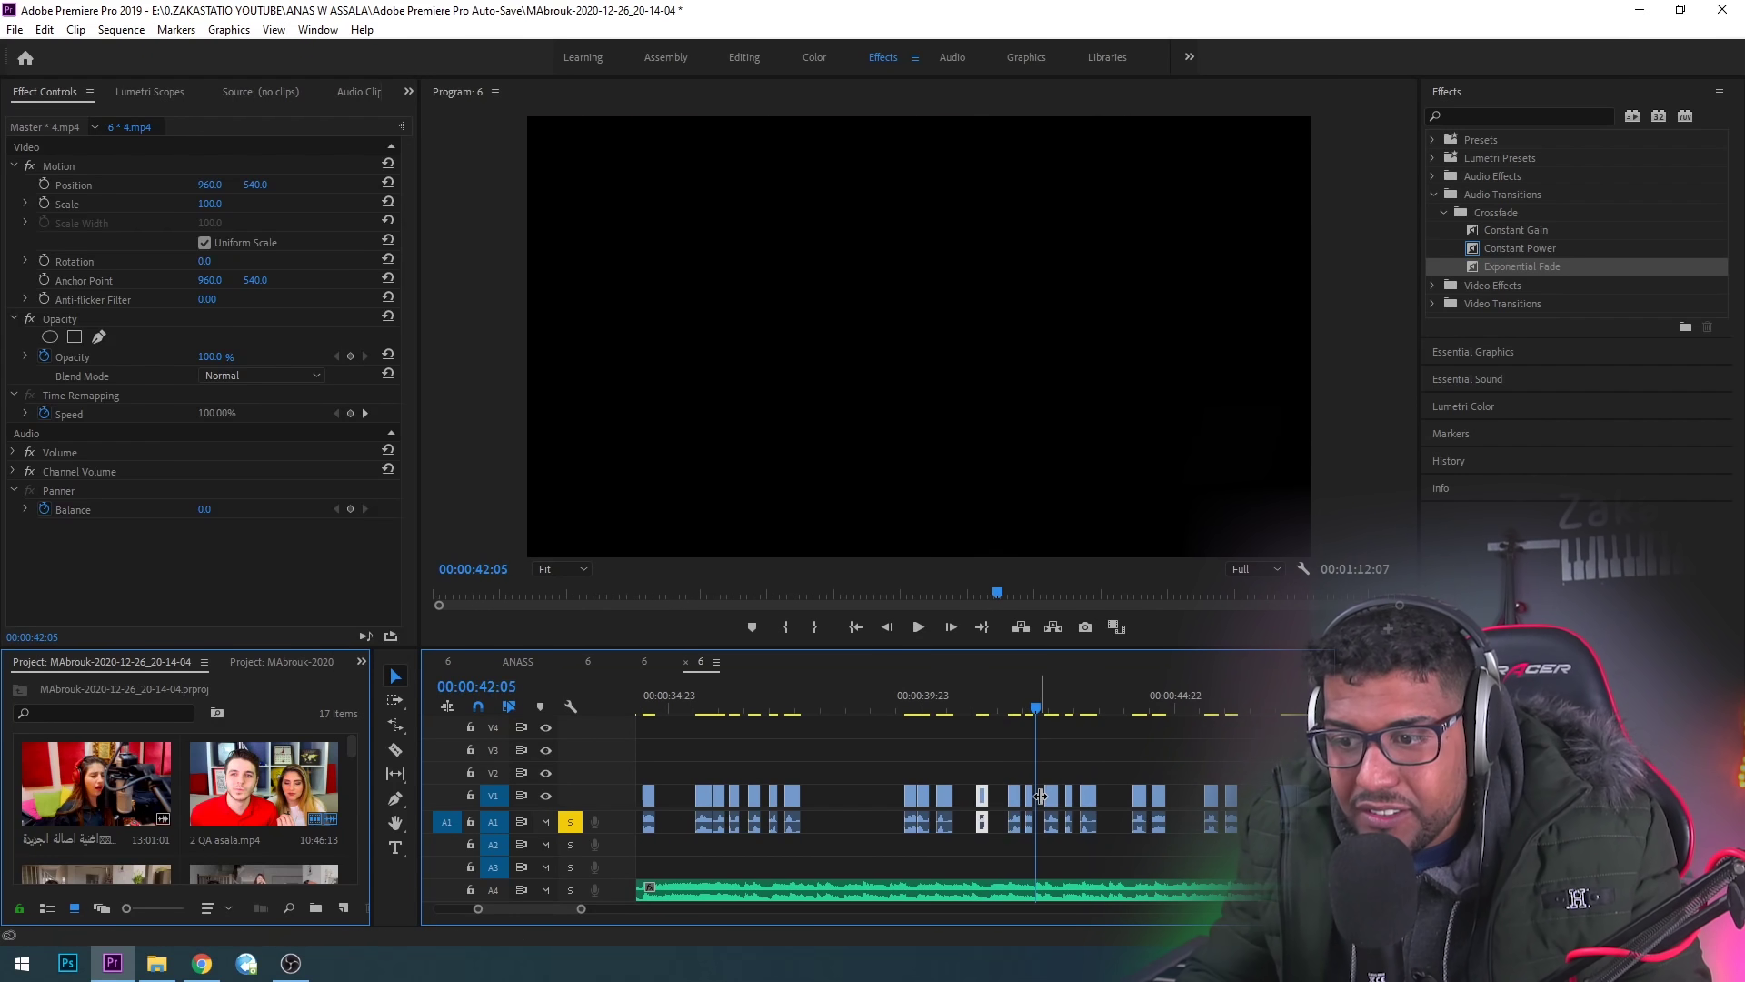
pyautogui.press('space')
pyautogui.press('space')
pyautogui.press('space')
pyautogui.press('space')
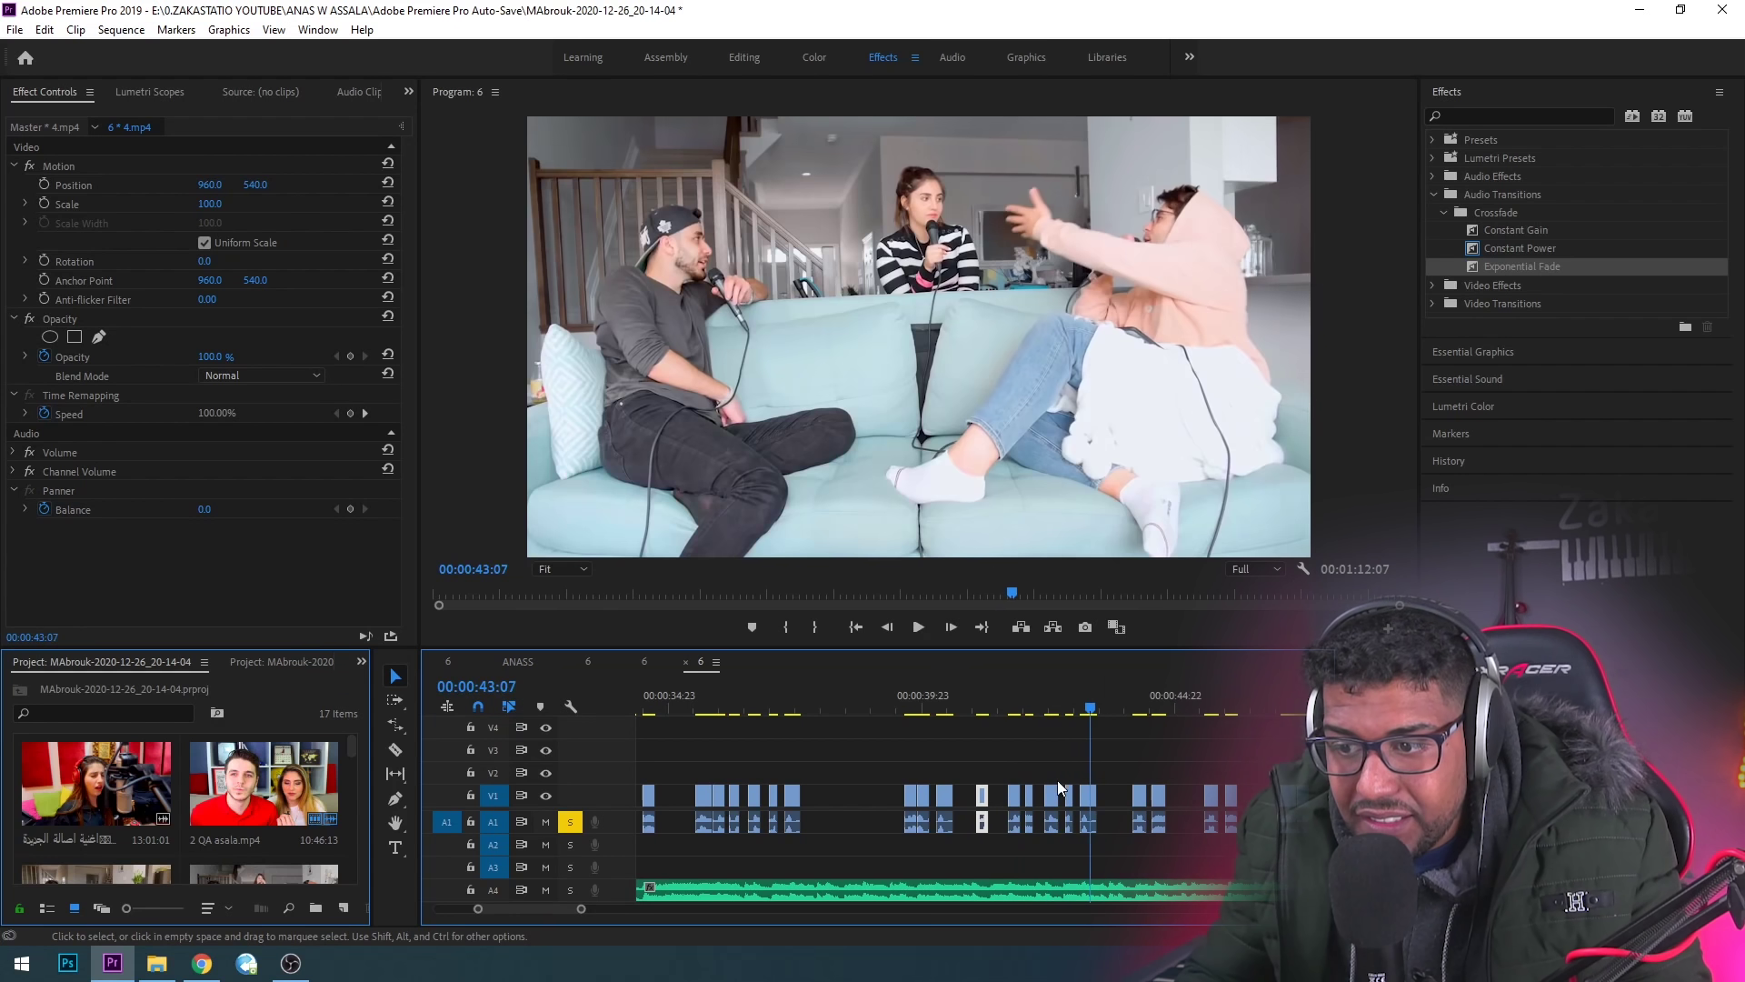
# - Extend the 5.mp4 clip near 41 seconds over its neighbouring clips, play it back, and delete it
pyautogui.moveTo(1037, 754); pyautogui.dragTo(989, 795)
pyautogui.click(1016, 798)
pyautogui.click(993, 706)
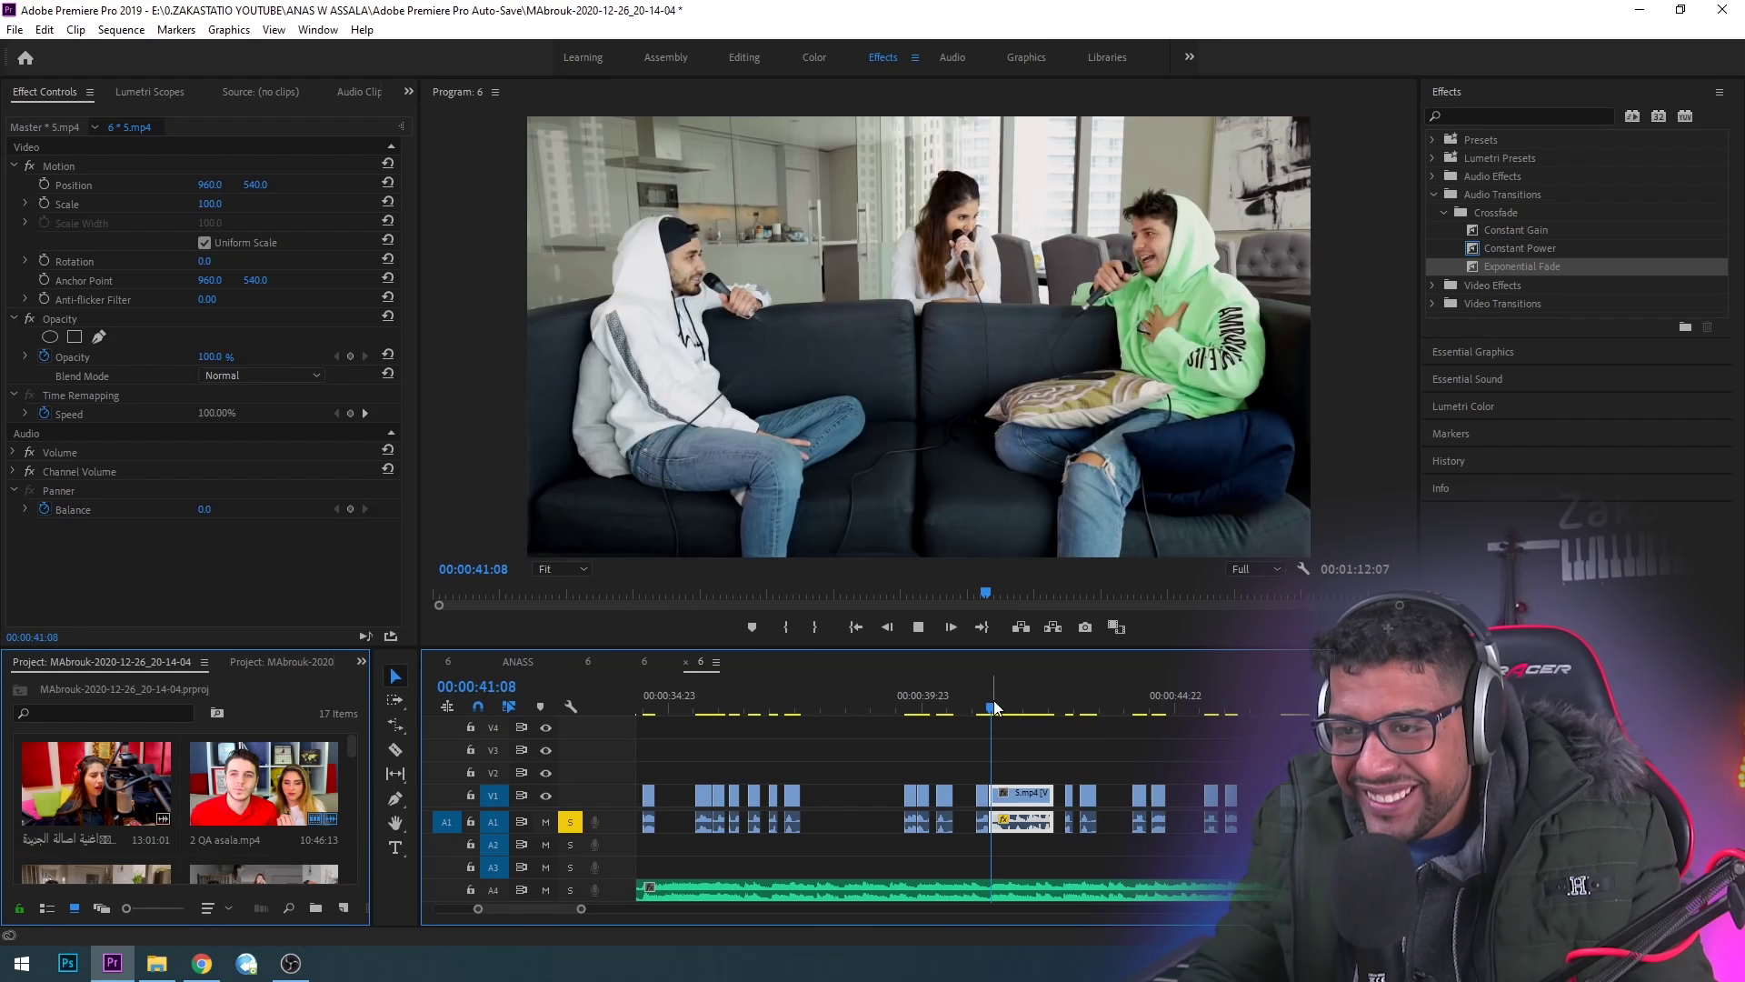
pyautogui.press('space')
pyautogui.press('space')
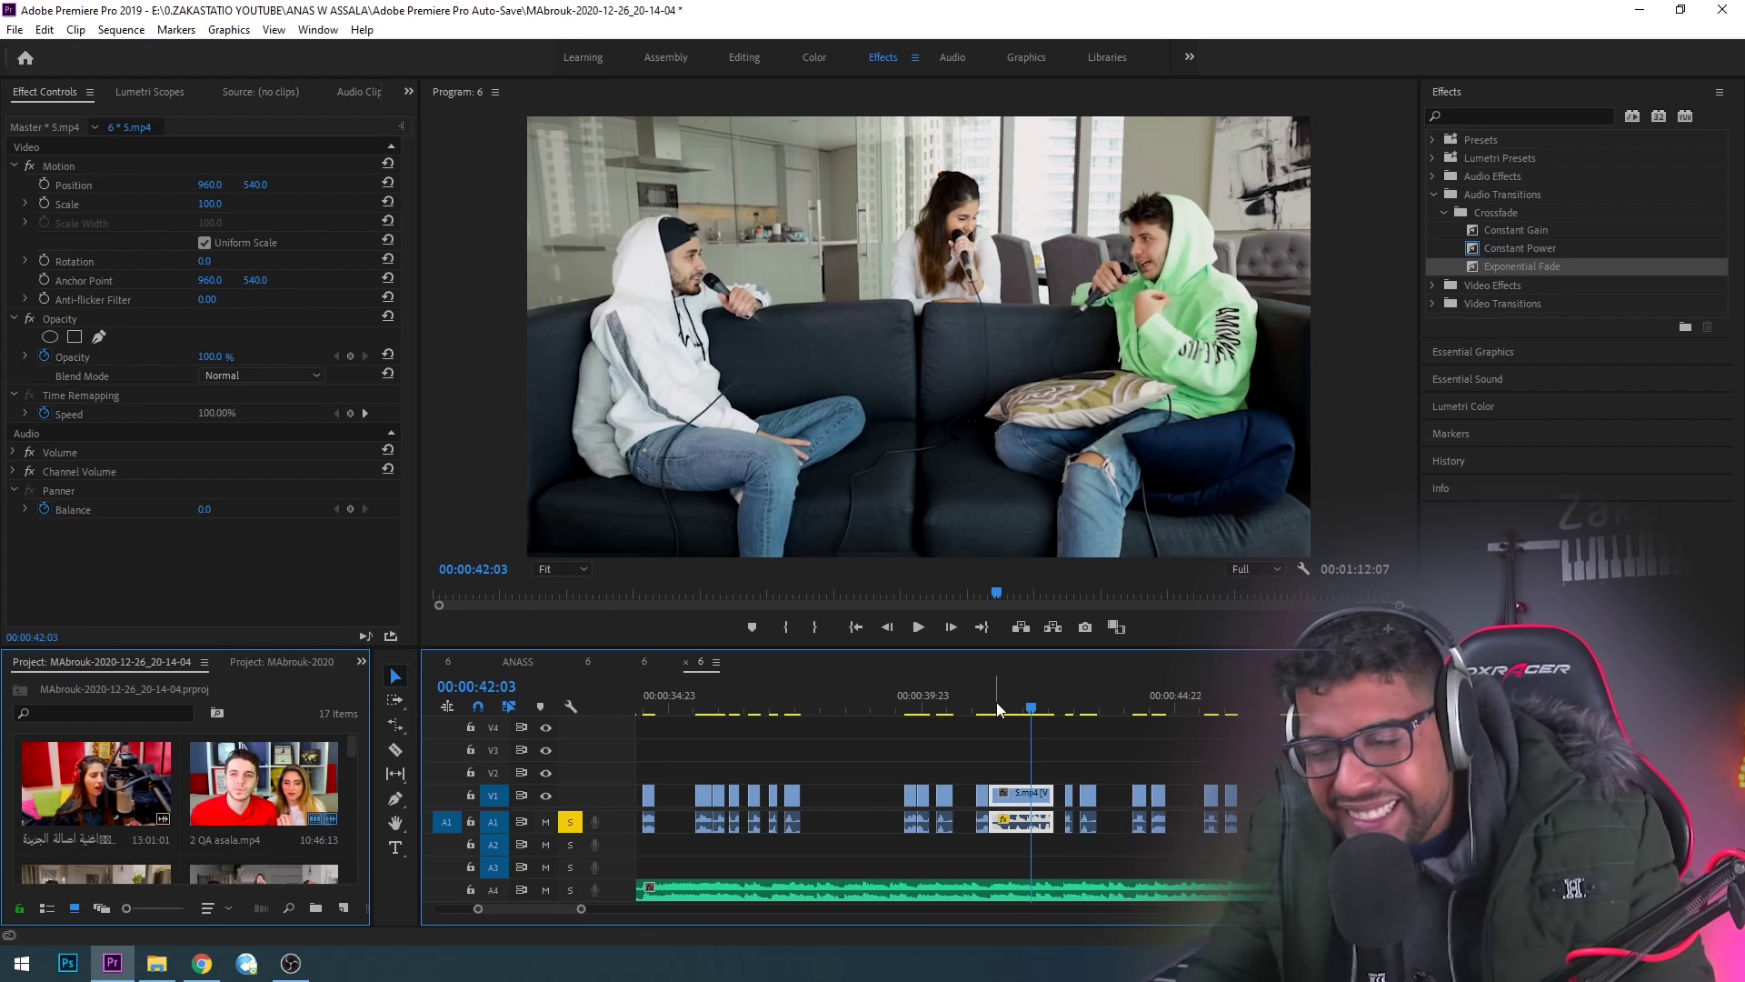
pyautogui.press('Delete')
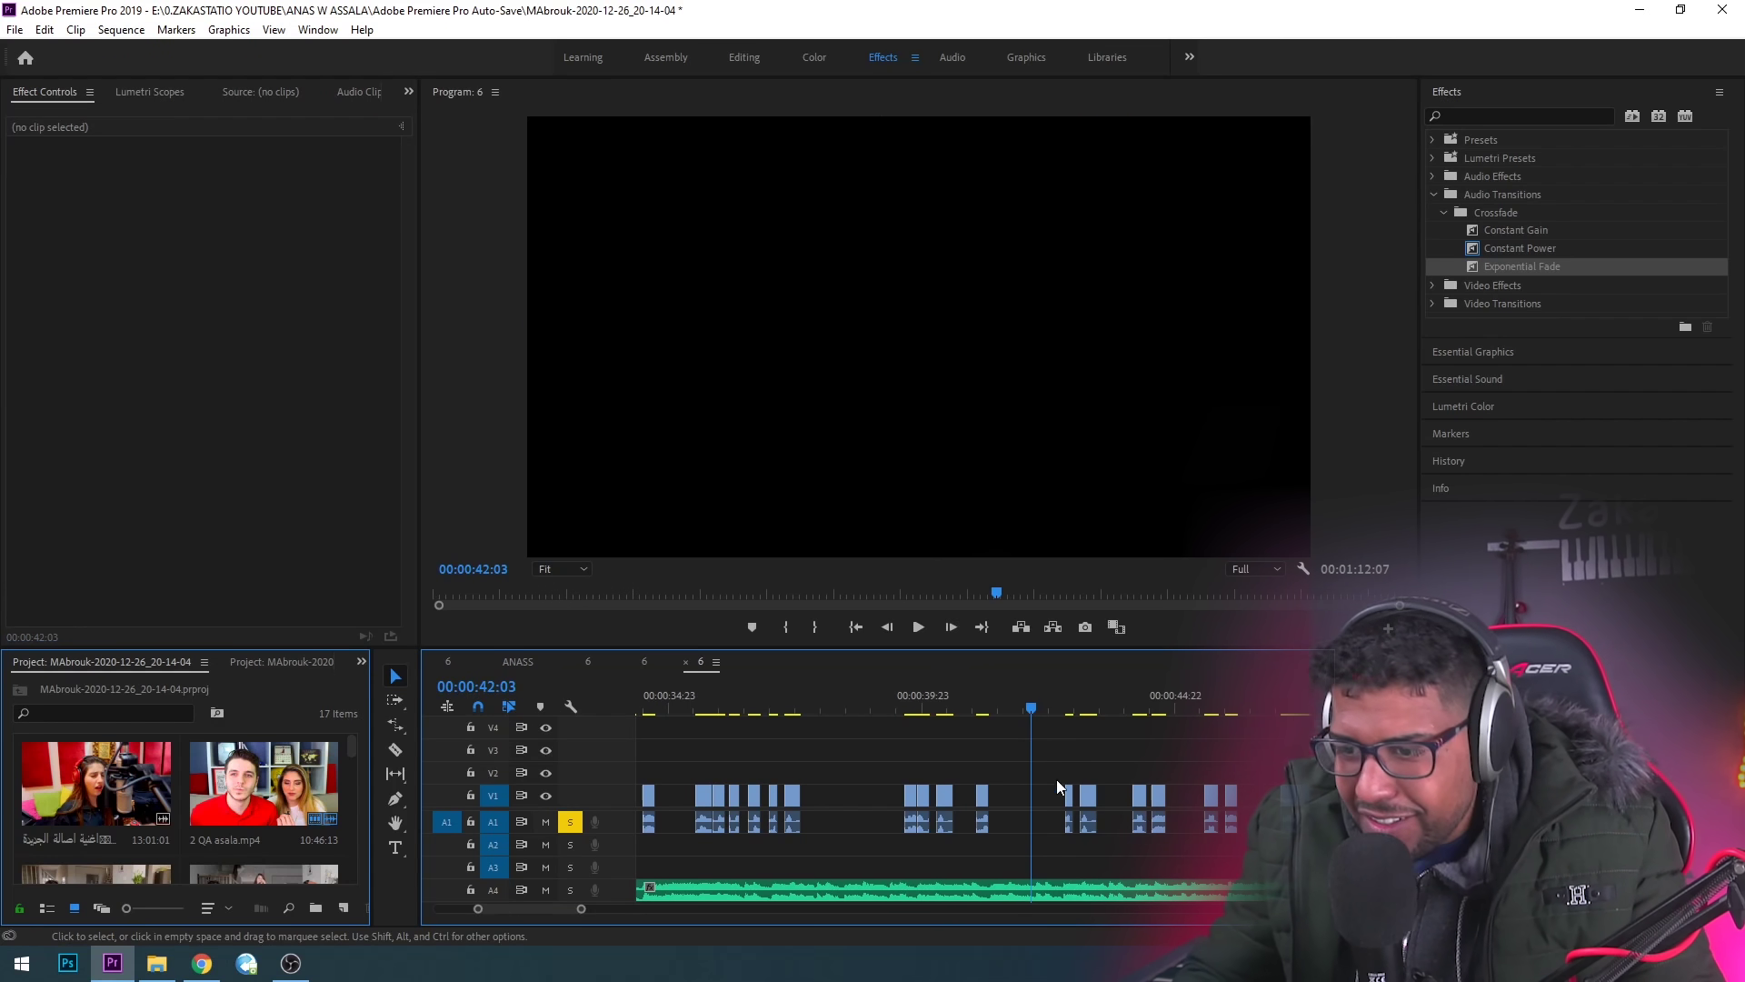
# - Extend the start of the 9.mp4 clip near 43 seconds back to about 41 seconds, play it, and undo the extension
pyautogui.hotkey('ctrl', 'z')
pyautogui.moveTo(1051, 806)
pyautogui.mouseDown()
pyautogui.moveTo(1019, 805)
pyautogui.moveTo(1073, 800)
pyautogui.mouseUp()
pyautogui.click(1015, 708)
pyautogui.press('space')
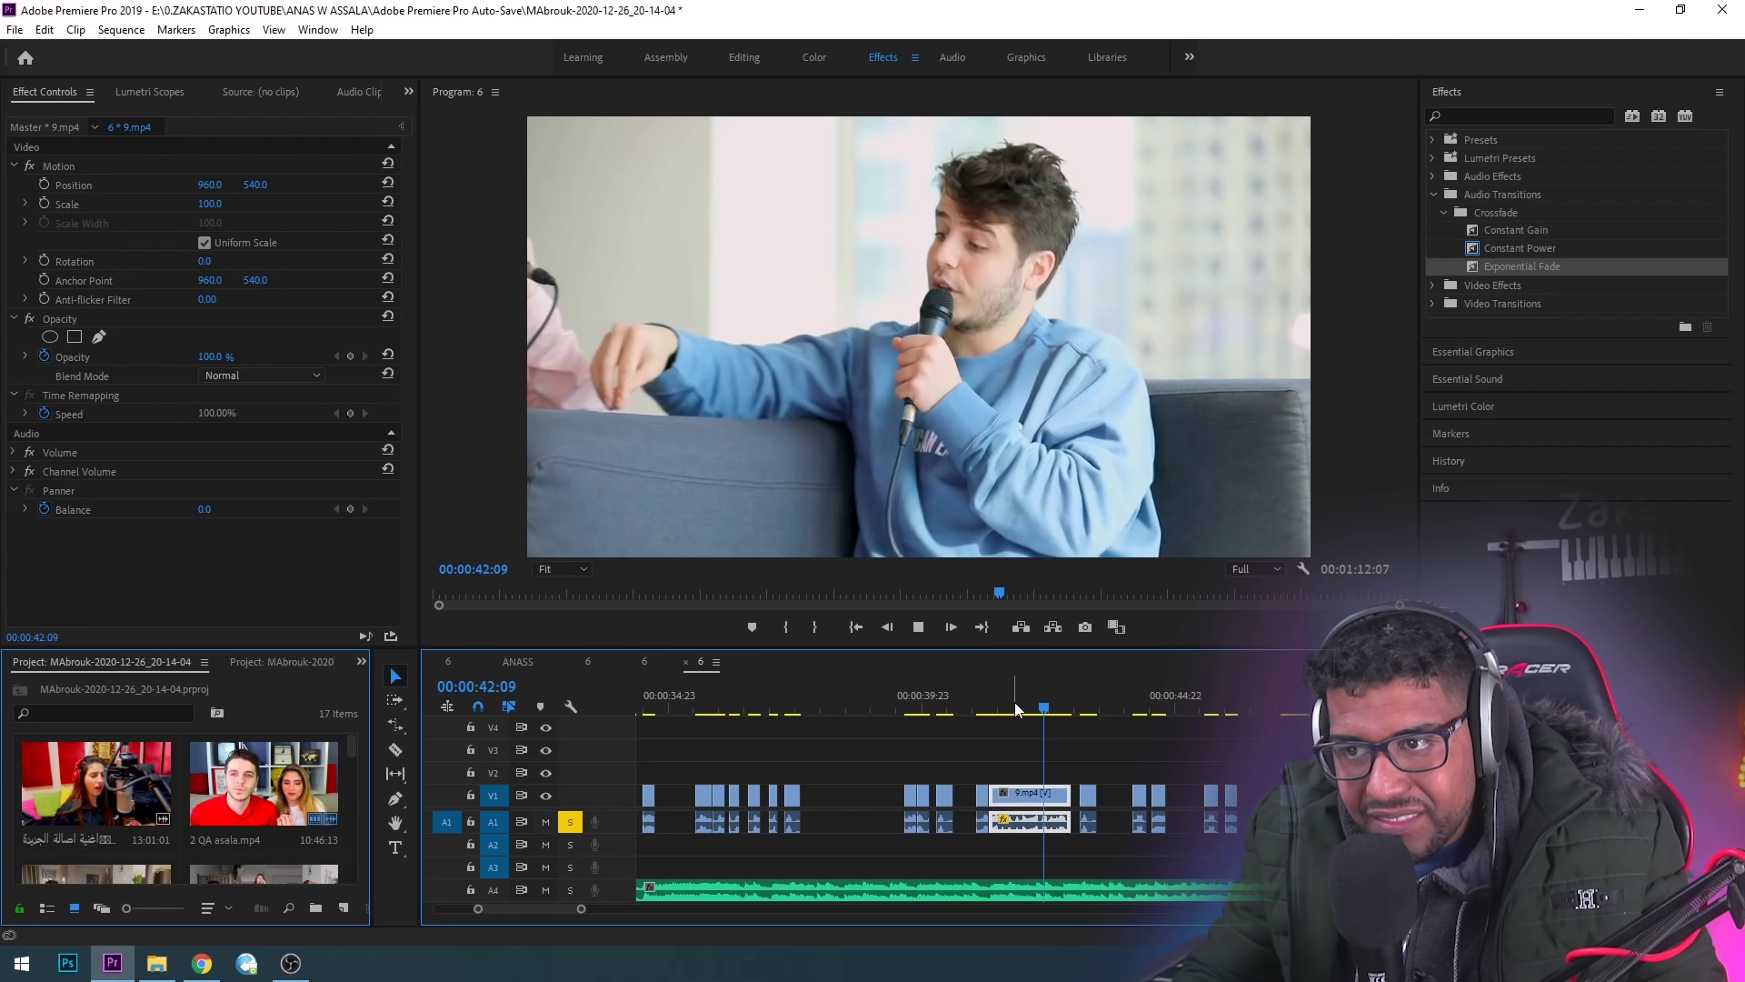
pyautogui.press('space')
pyautogui.hotkey('ctrl', 'z')
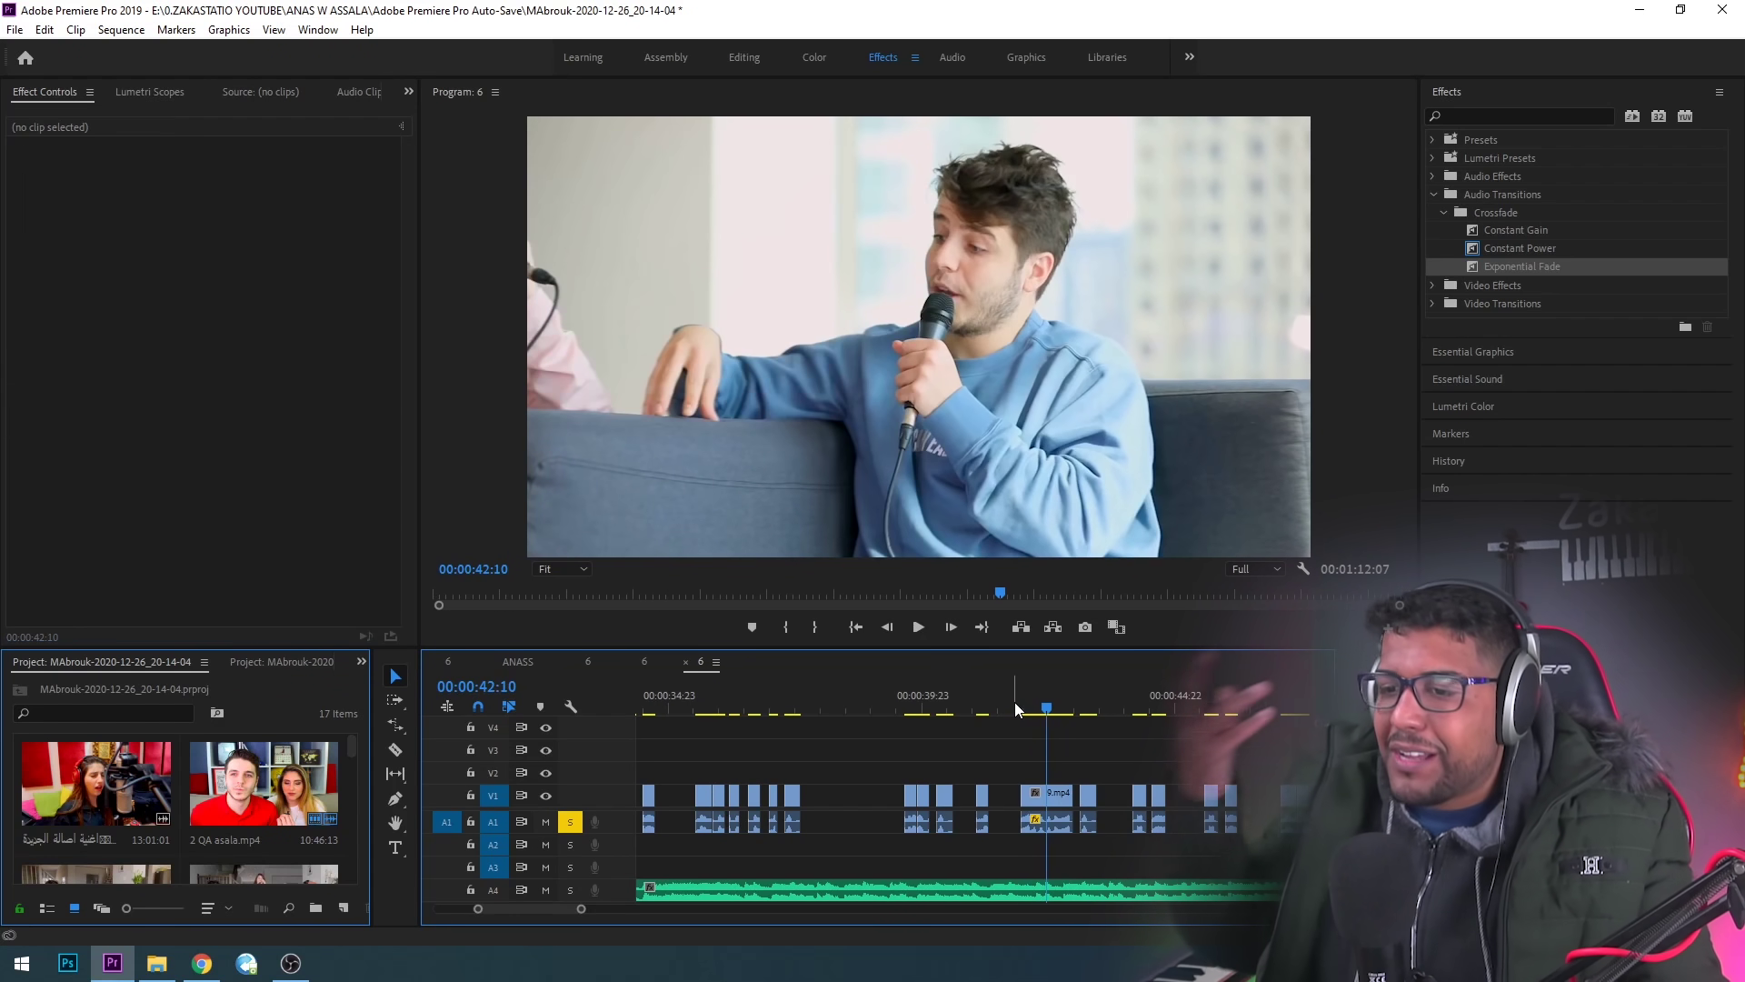
pyautogui.hotkey('ctrl', 'z')
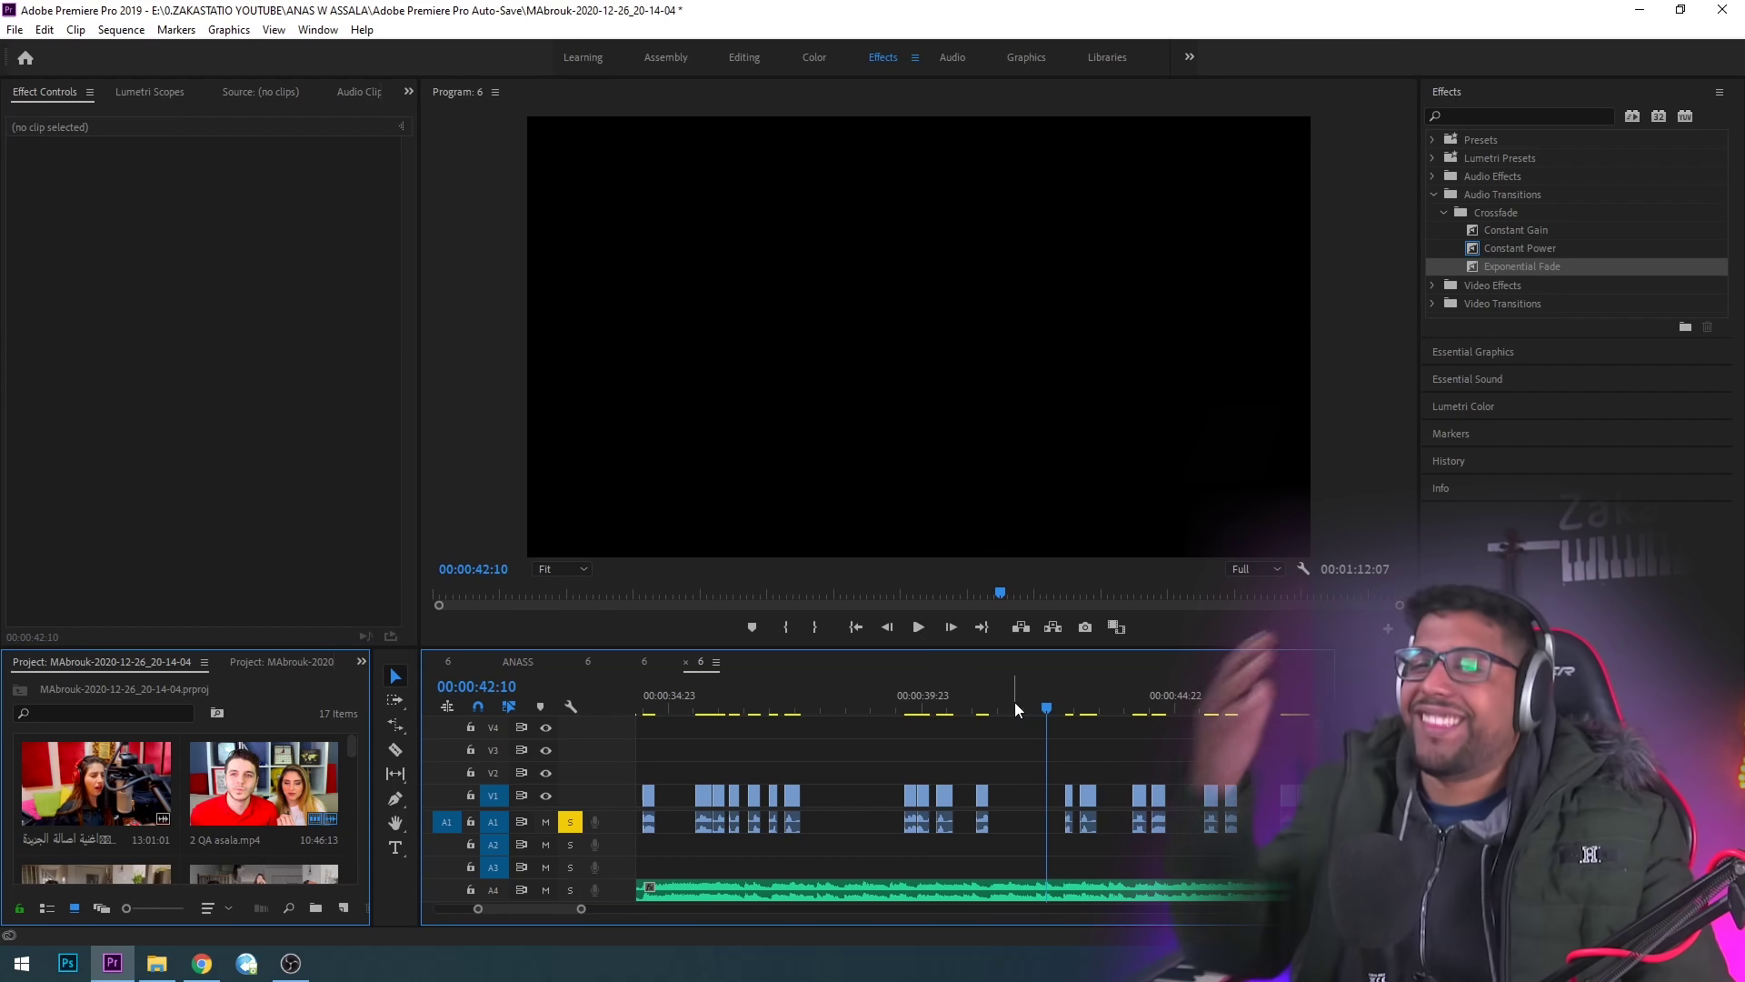